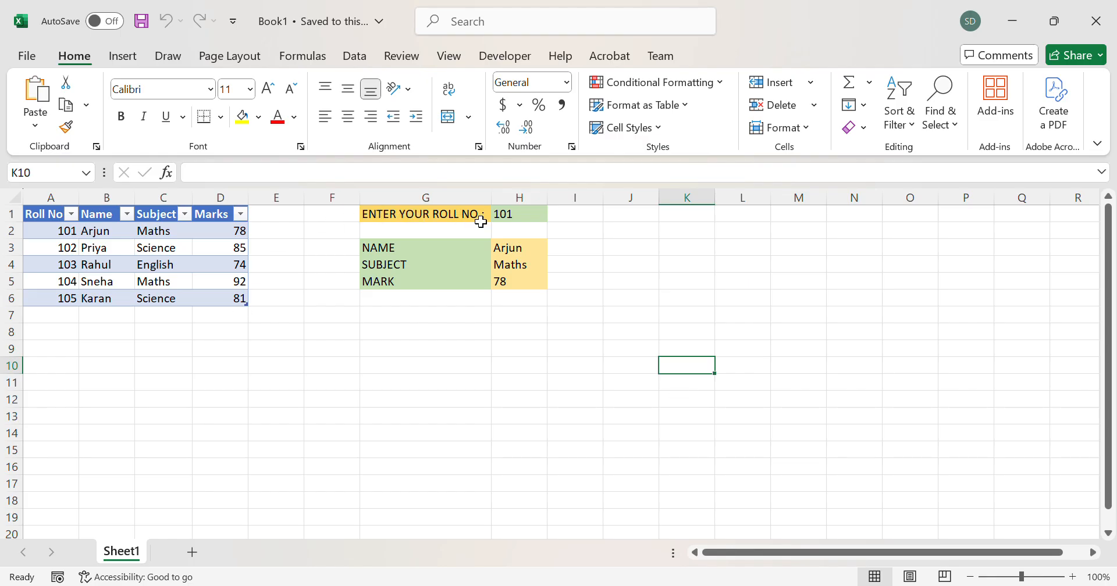
Examine the roll number input in H1 and the lookup formulas behind the mark in H5 and the name in H3.
click(509, 221)
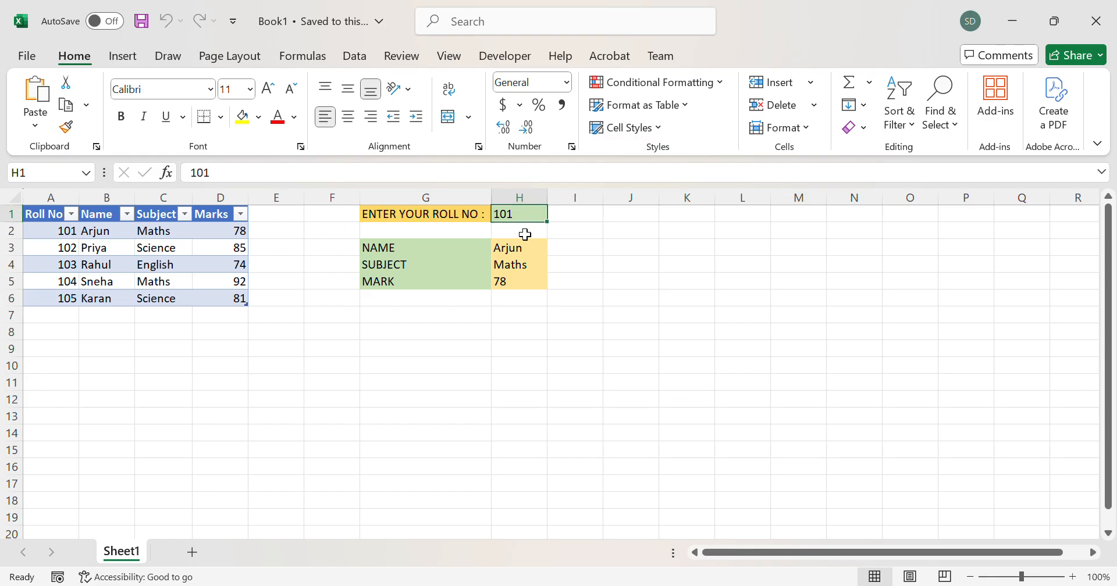
double_click(527, 220)
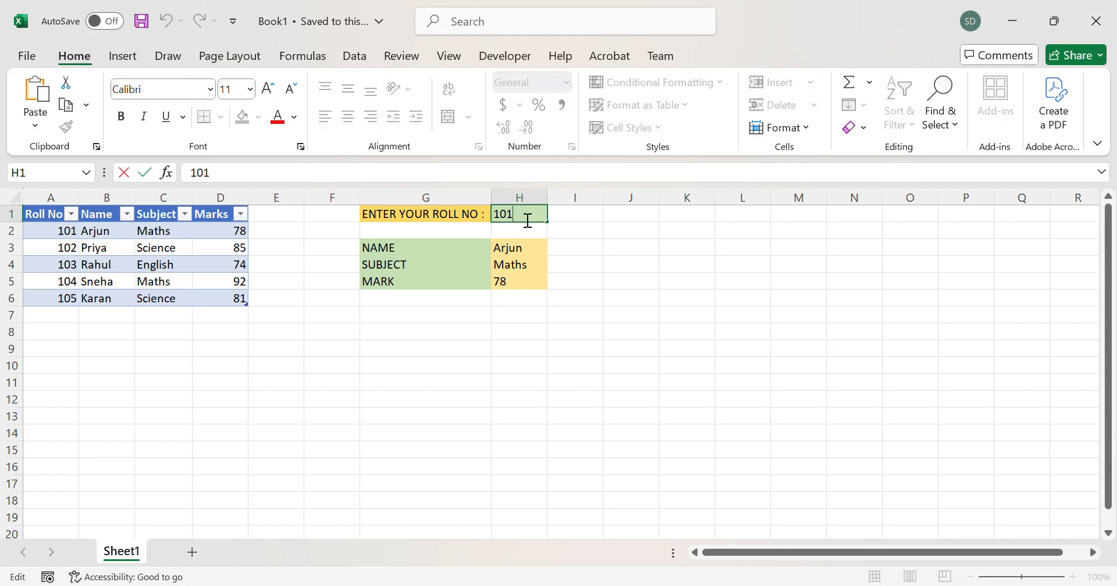
key(Return)
click(532, 282)
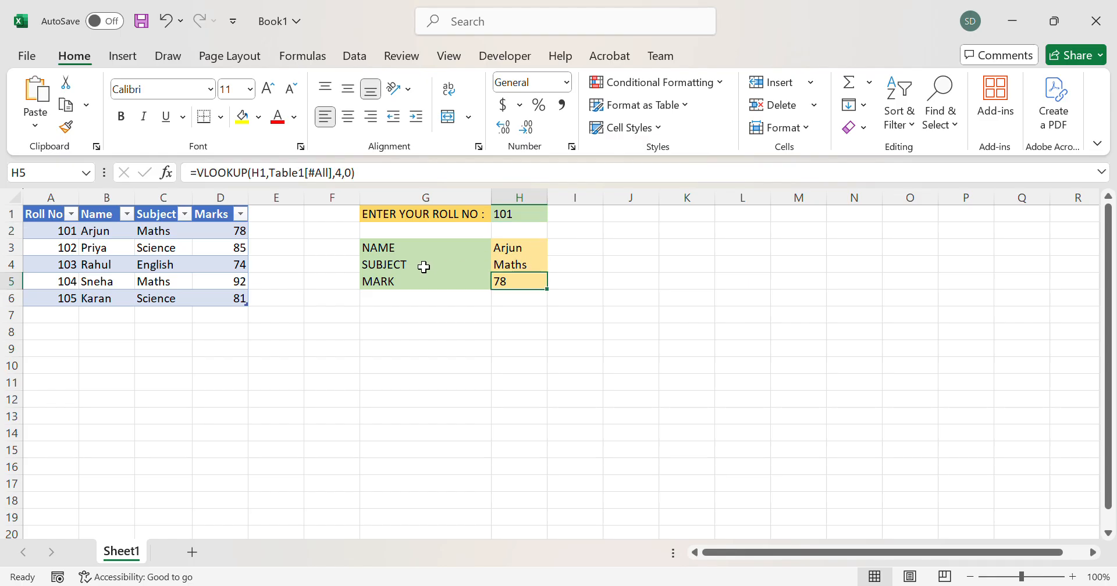
click(531, 249)
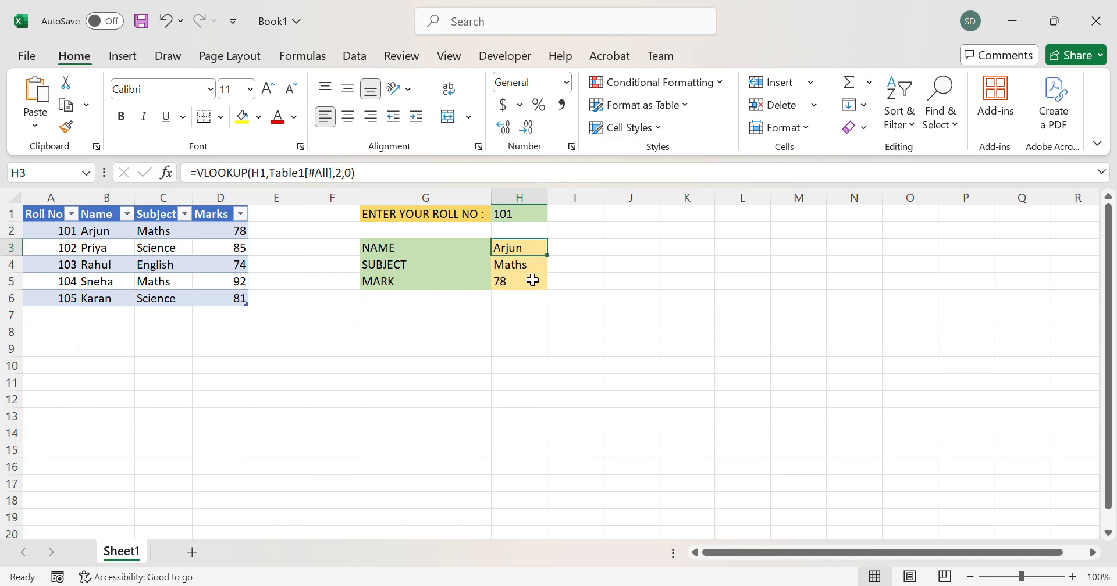
Change the roll number in H1 to 105.
click(526, 214)
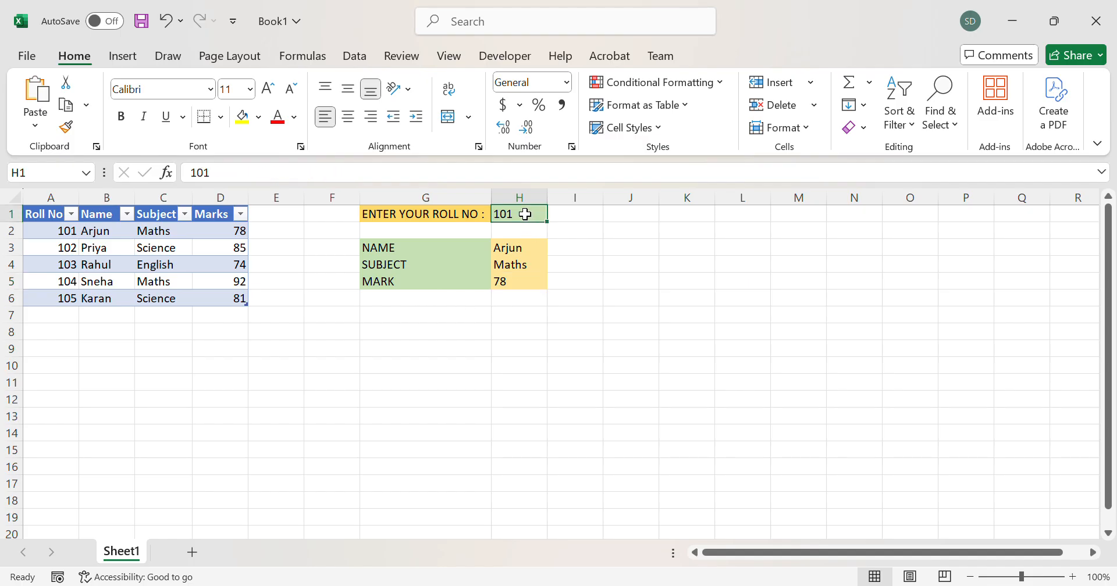
double_click(525, 214)
key(BackSpace)
text(5)
key(Return)
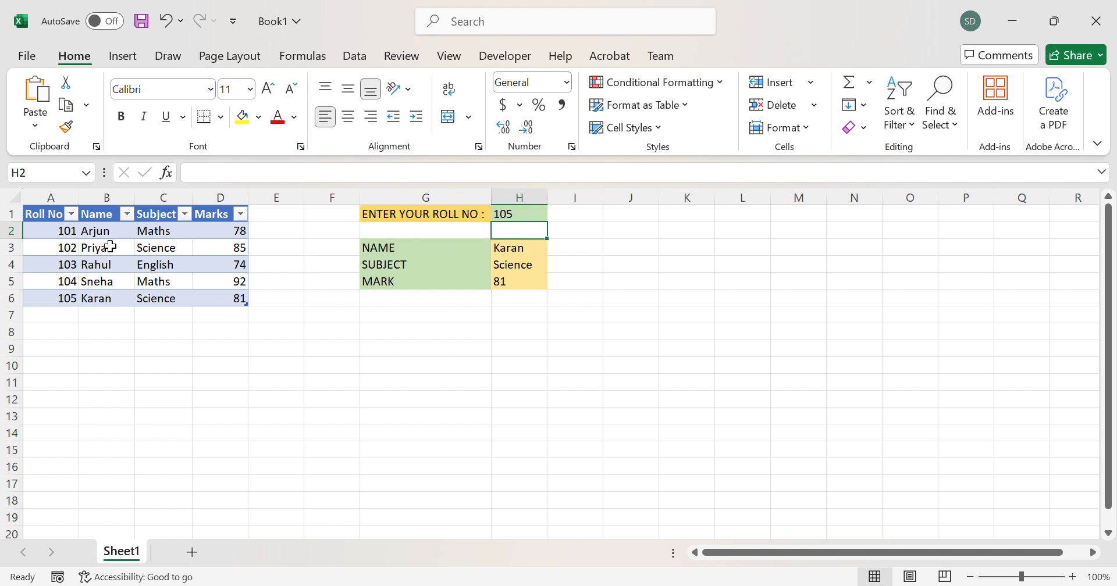
Compare the lookup results with the source table's row for roll number 105.
click(73, 299)
click(13, 298)
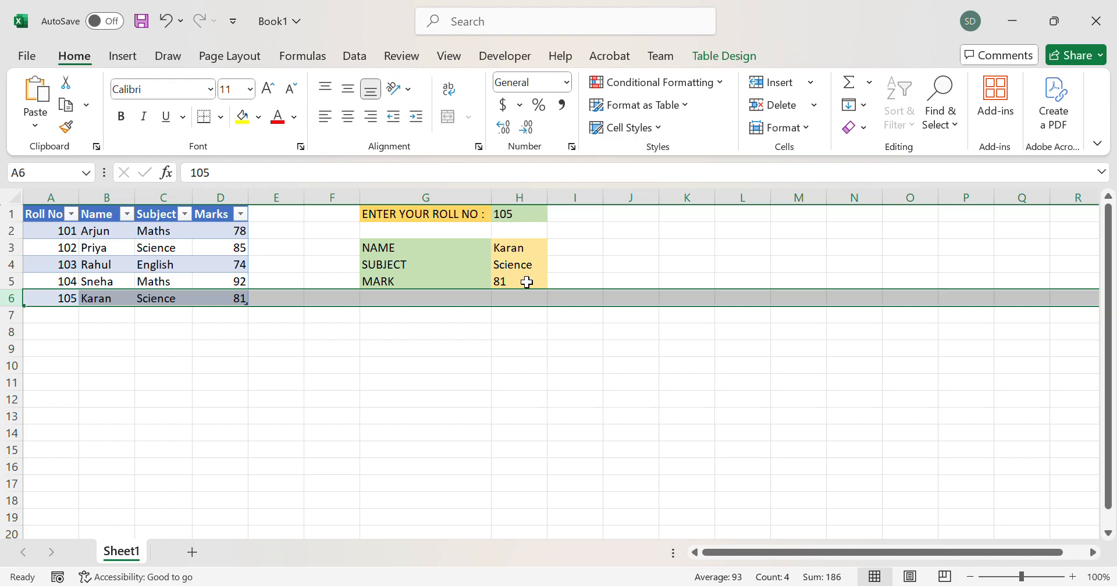
click(597, 338)
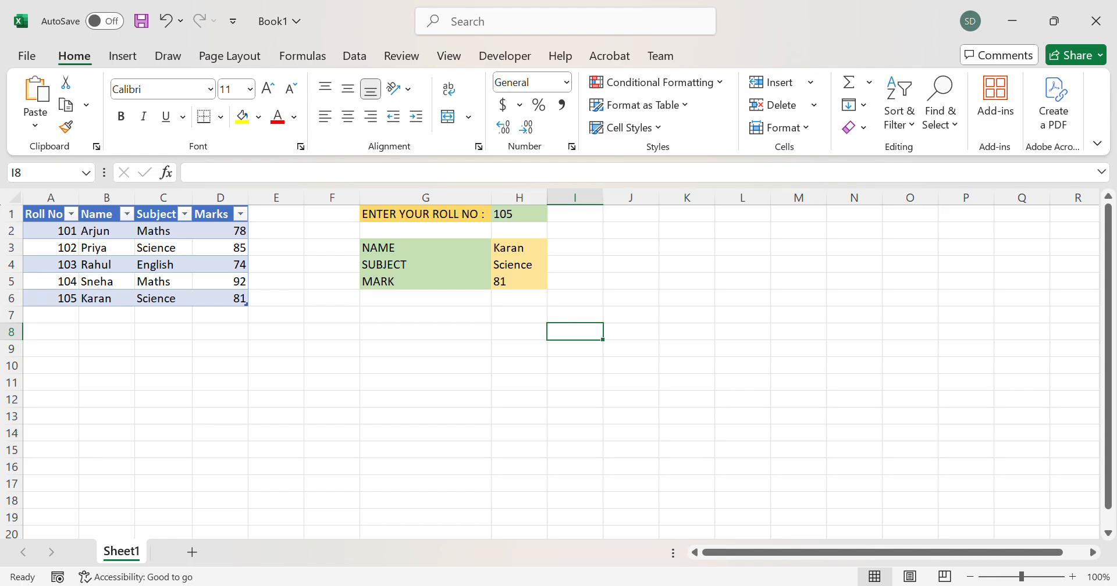
Add a new worksheet and paste the student data with Roll No, Name, Subject and Marks columns starting at A1.
click(221, 382)
click(192, 552)
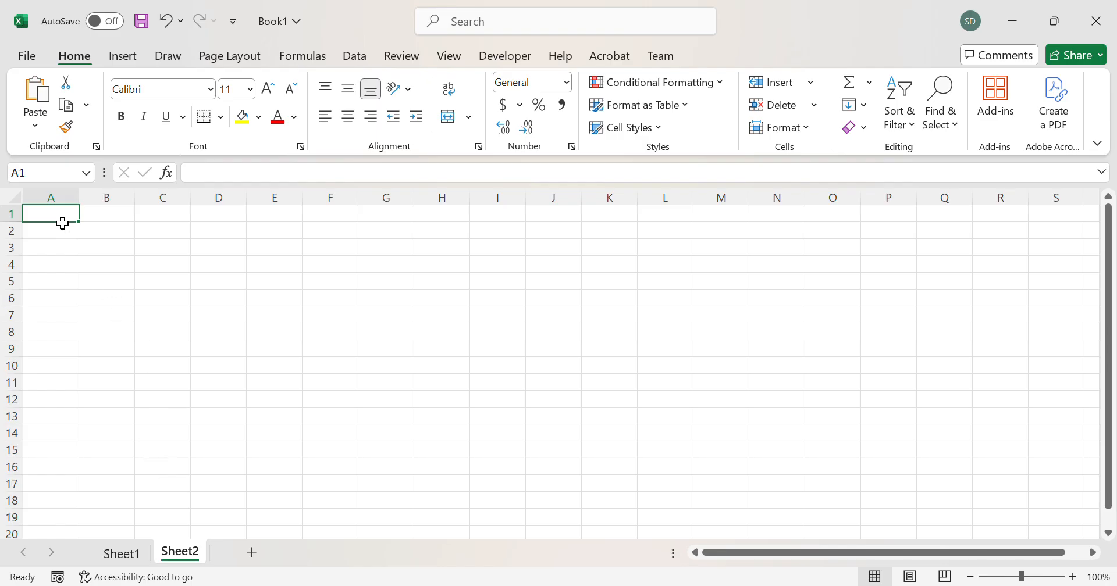
text(Roll No	Name	Subject	Marks 101	Arjun	Maths	78 102	Priya	Science	85 103	Rahul	English	74 104	Sneha	Maths	92 105	Karan	Science	81)
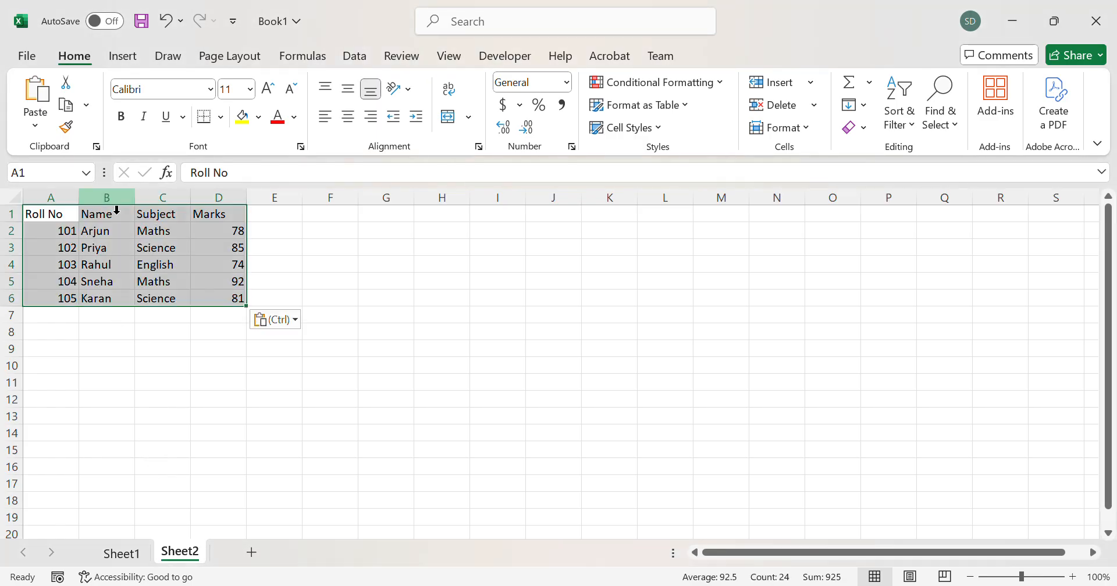
click(368, 285)
Widen column A slightly and center its contents both horizontally and vertically.
drag(79, 203, 88, 208)
click(64, 235)
click(82, 204)
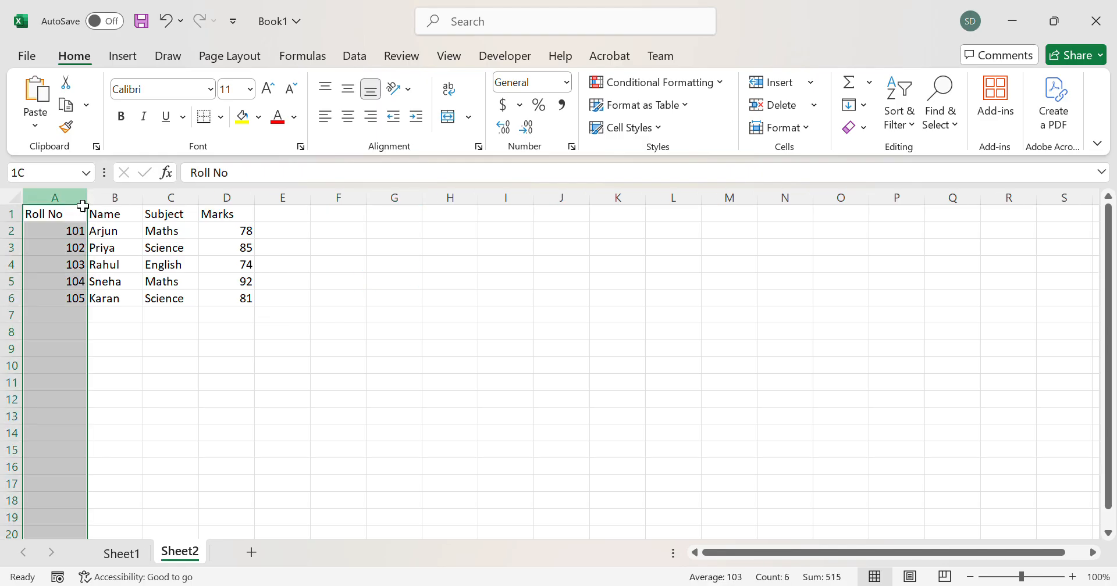
click(348, 89)
click(348, 117)
click(321, 300)
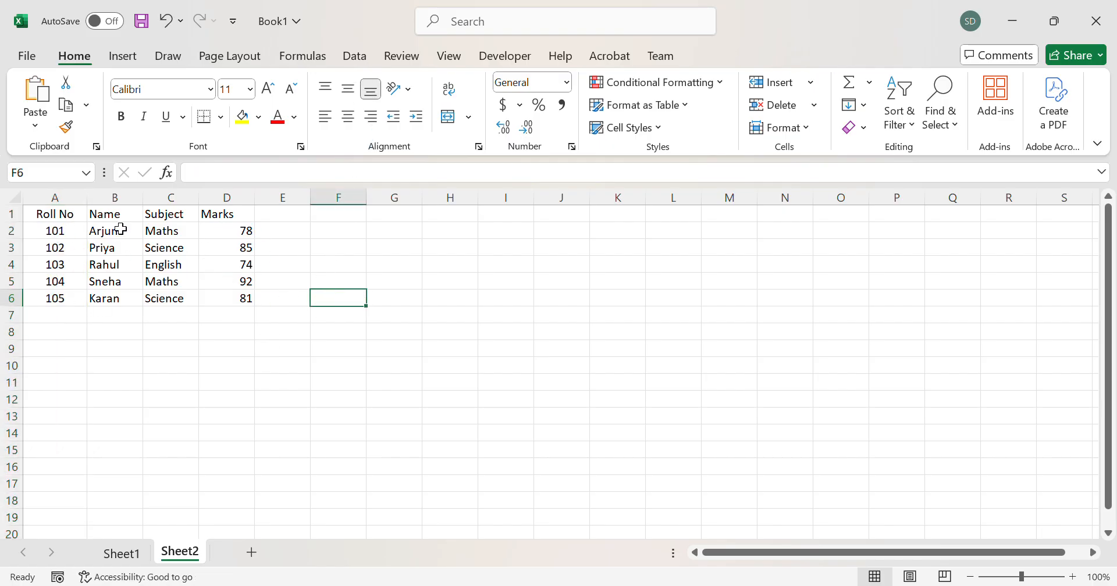
Convert the range A1:D6 into a table, using the first row as headers.
drag(65, 219, 240, 303)
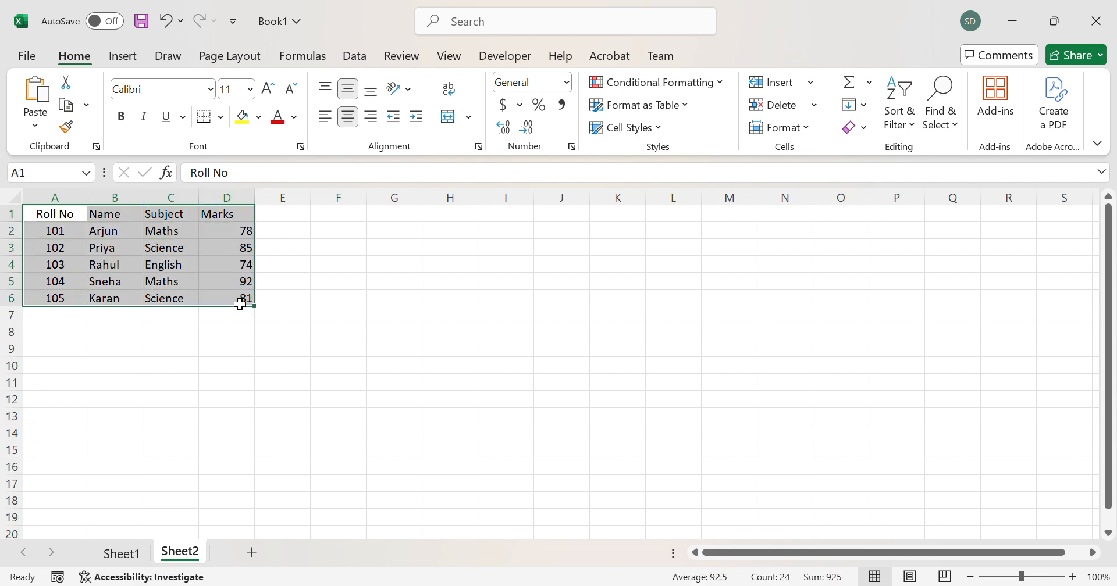
key(ctrl+t)
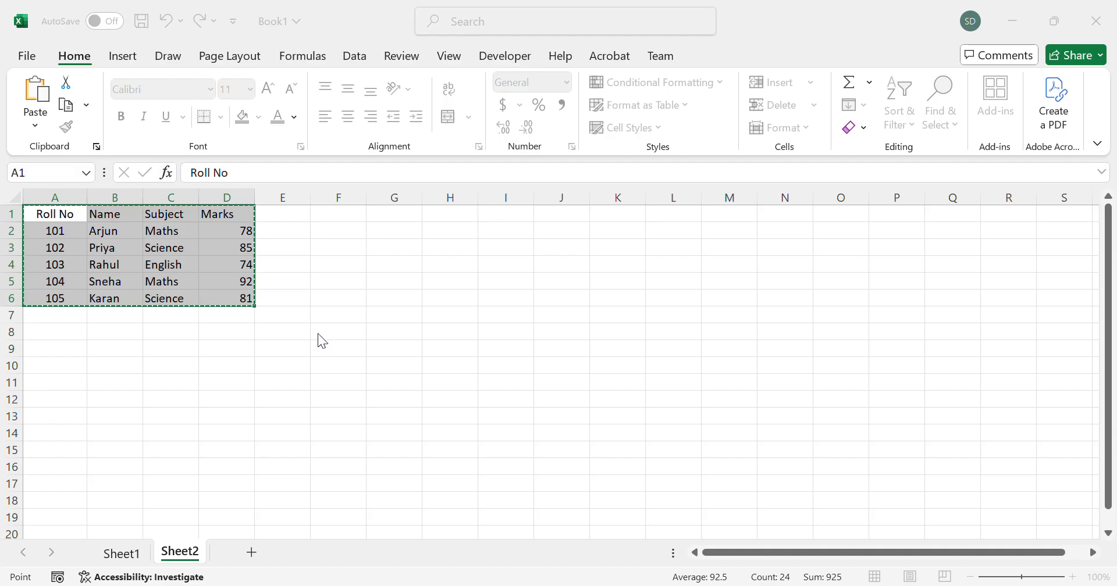
click(298, 324)
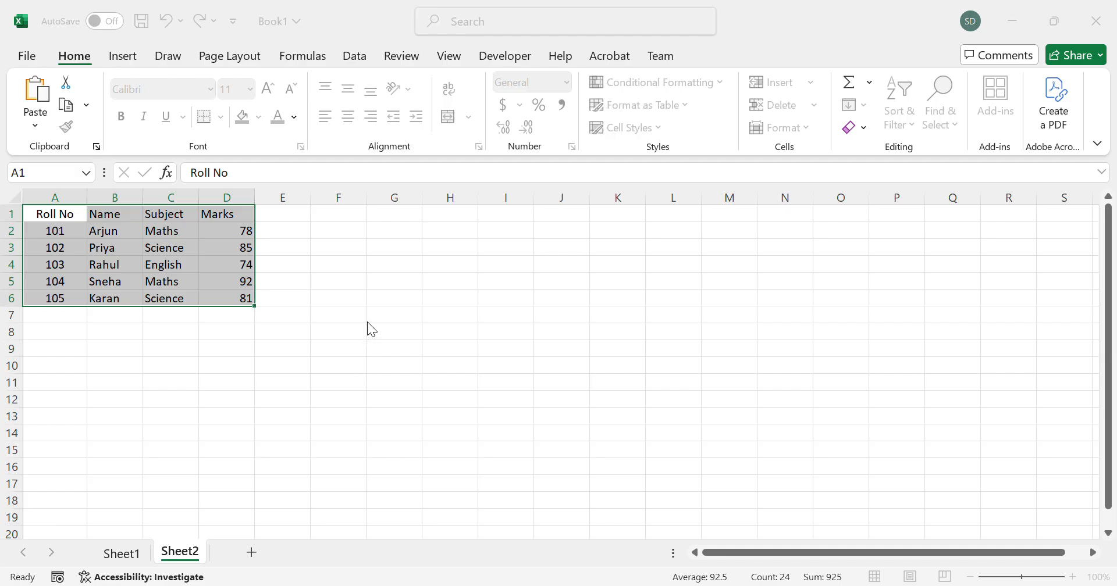
click(362, 338)
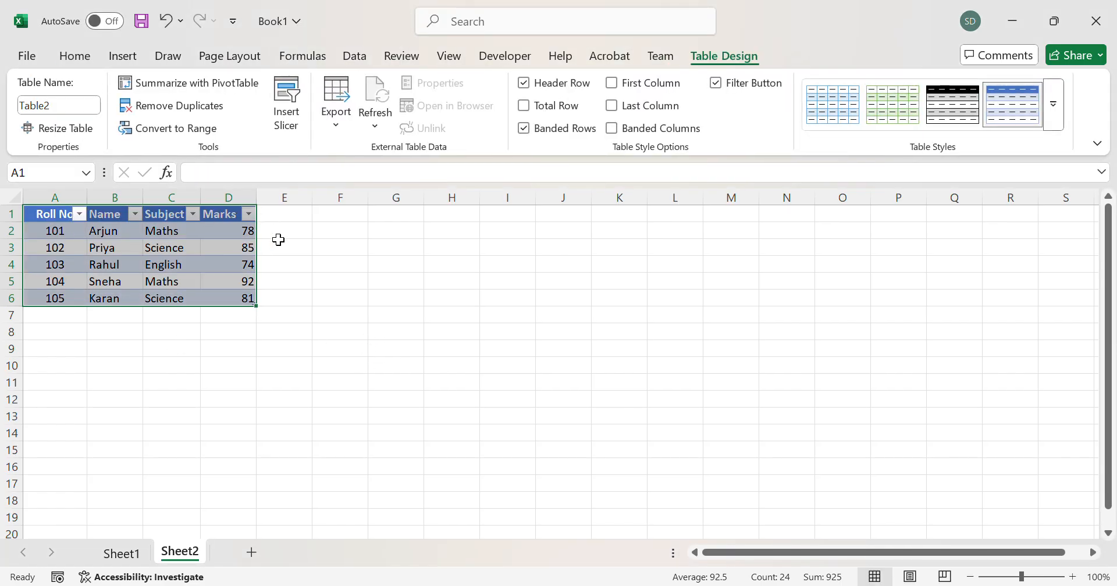
click(384, 300)
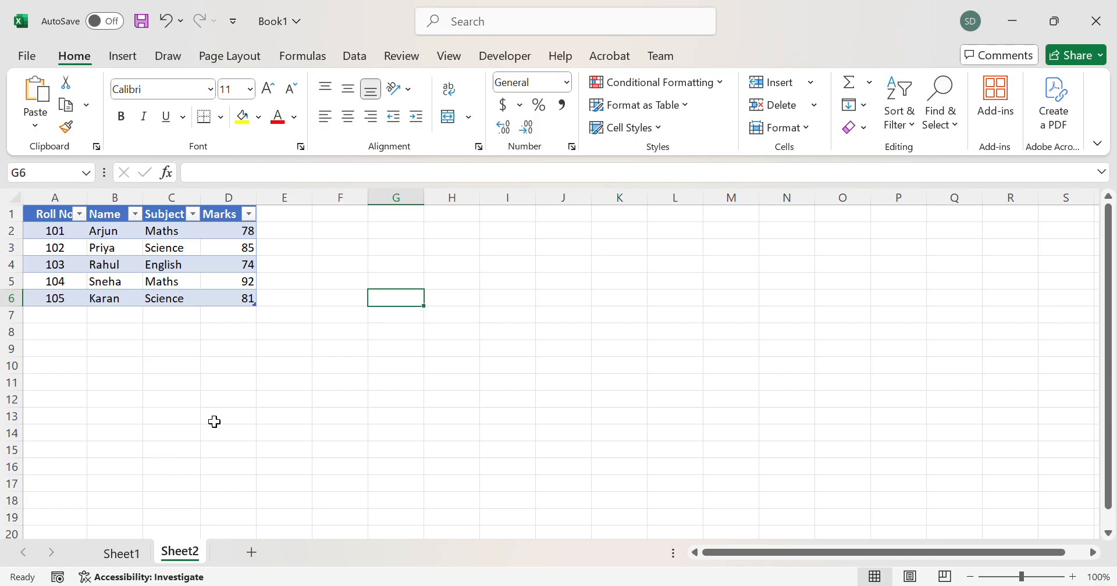
Widen column G and enter the label "ENTER ROLL NUMBER :" in G1.
click(391, 220)
drag(425, 198, 497, 198)
double_click(398, 220)
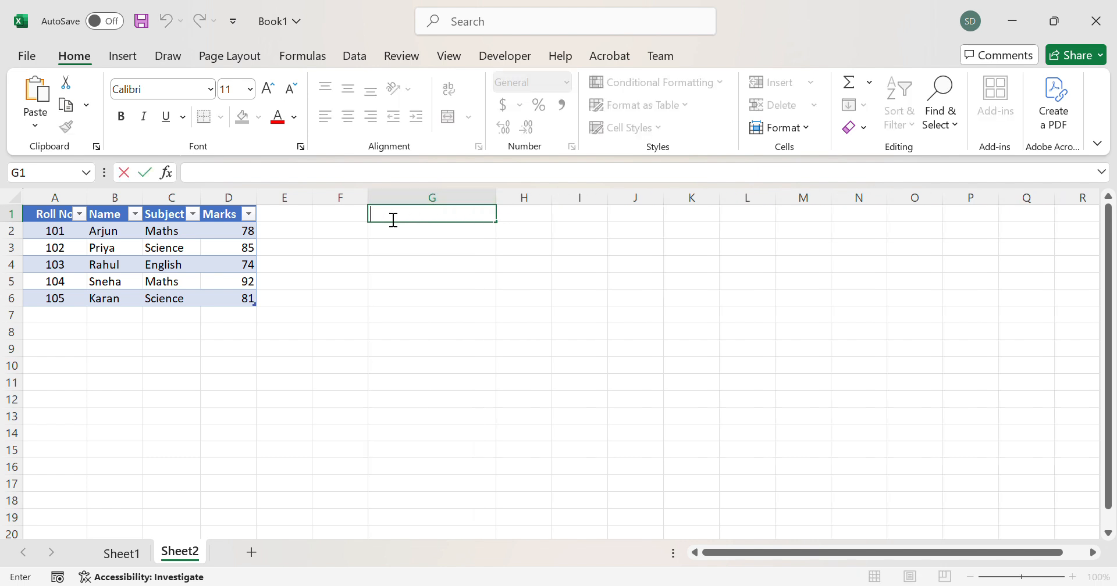
text(ENTER ROLL)
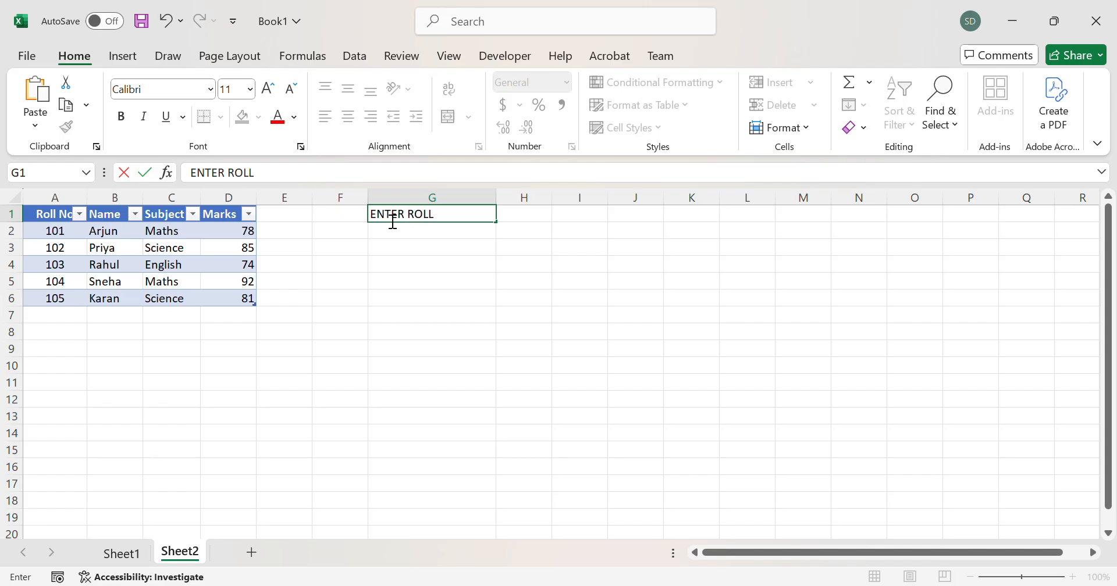
text( NUMBER :)
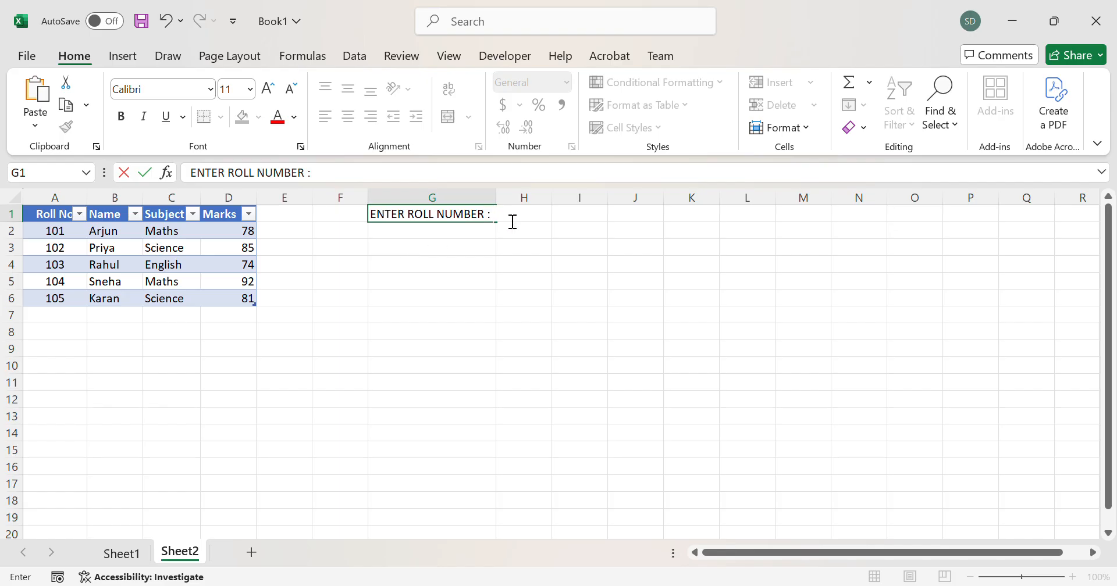
key(F2)
click(532, 251)
click(541, 230)
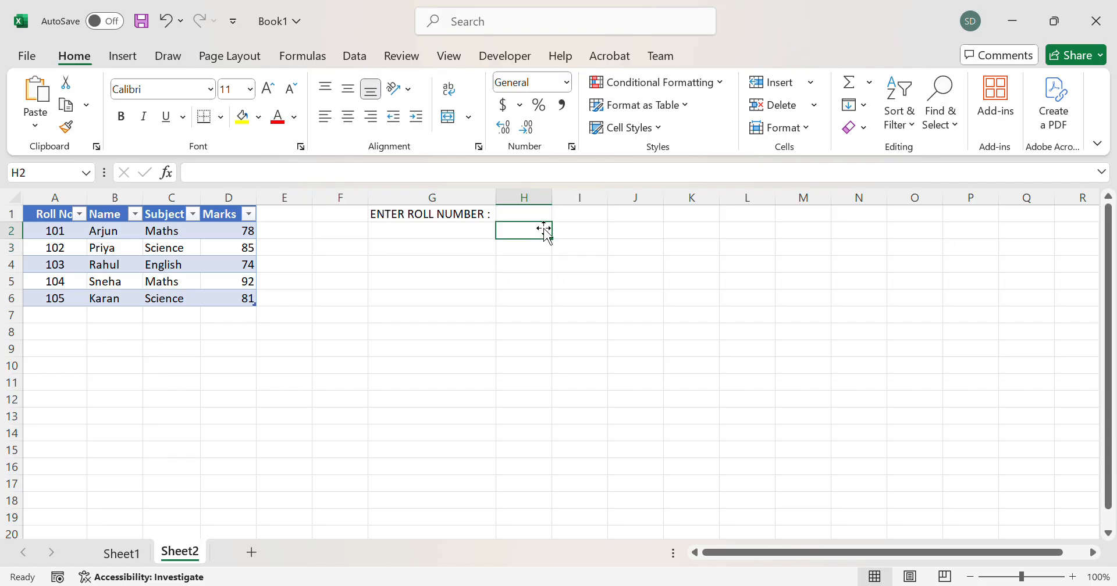
Enter 102 in H1 as the roll number to look up.
click(540, 220)
key(F2)
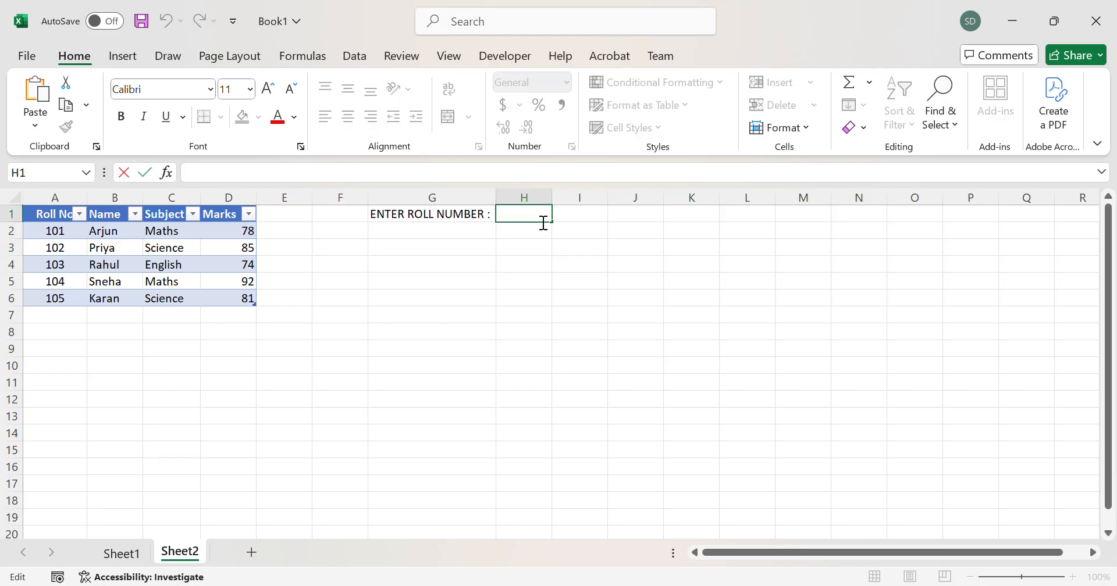
text(102)
click(554, 261)
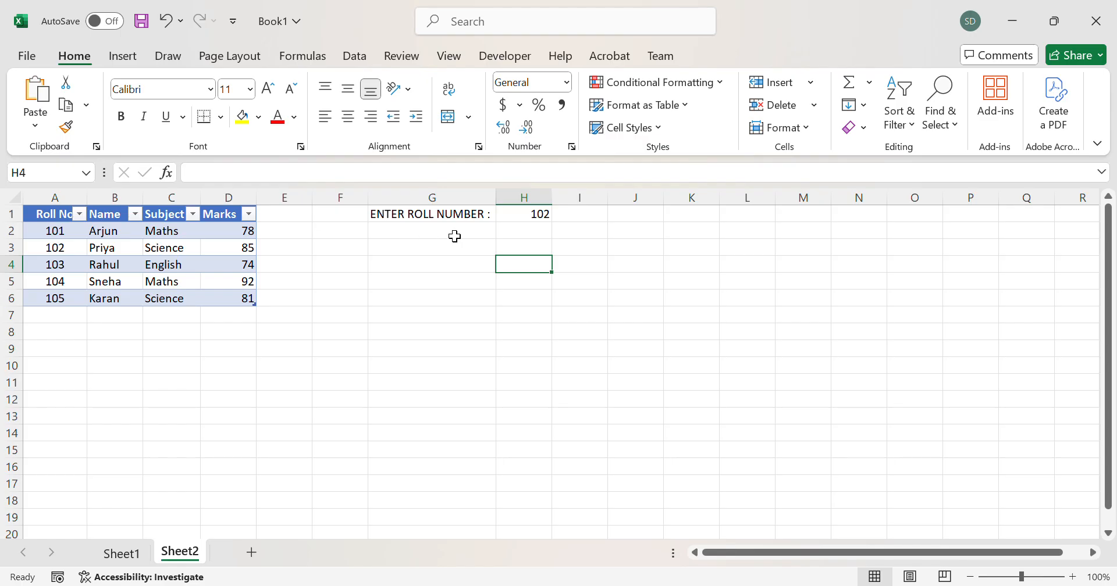
Enter the uppercase labels NAME, SUBJECT and MARKS in cells G3, G4 and G5.
click(410, 255)
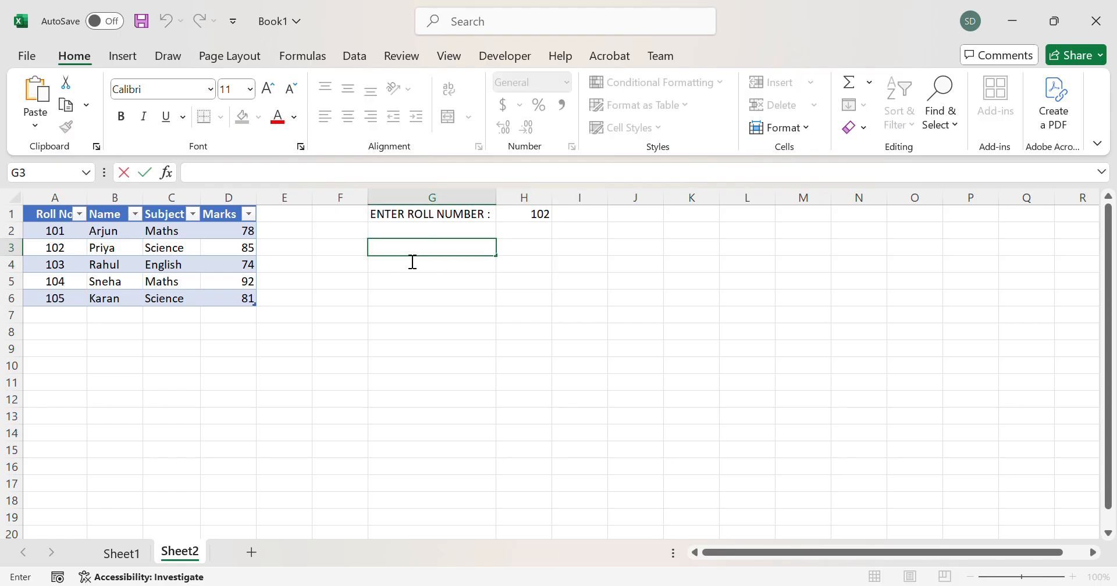
text(NAME)
click(413, 269)
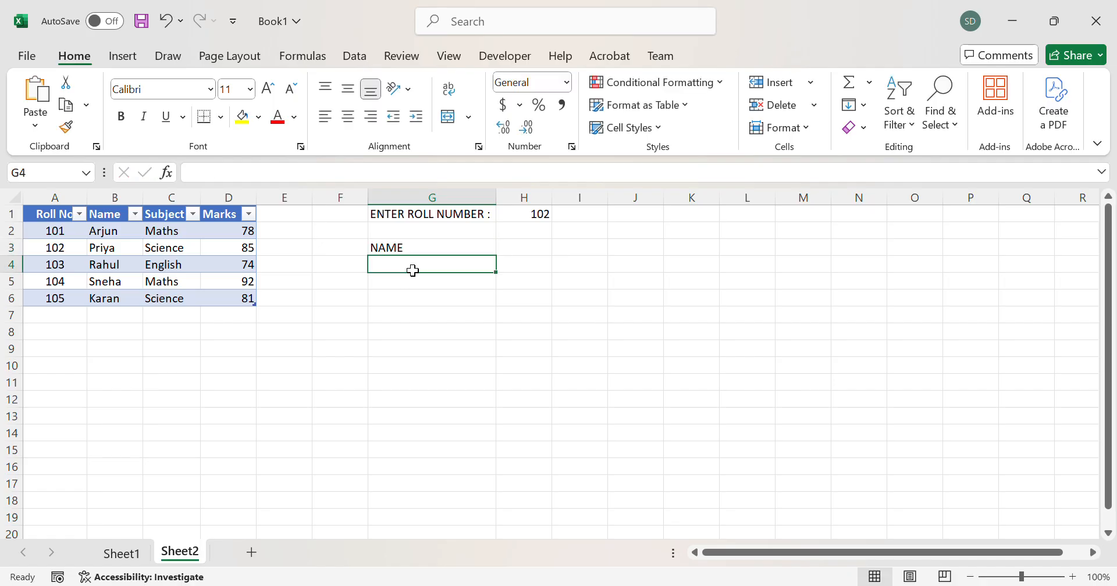
text(subj)
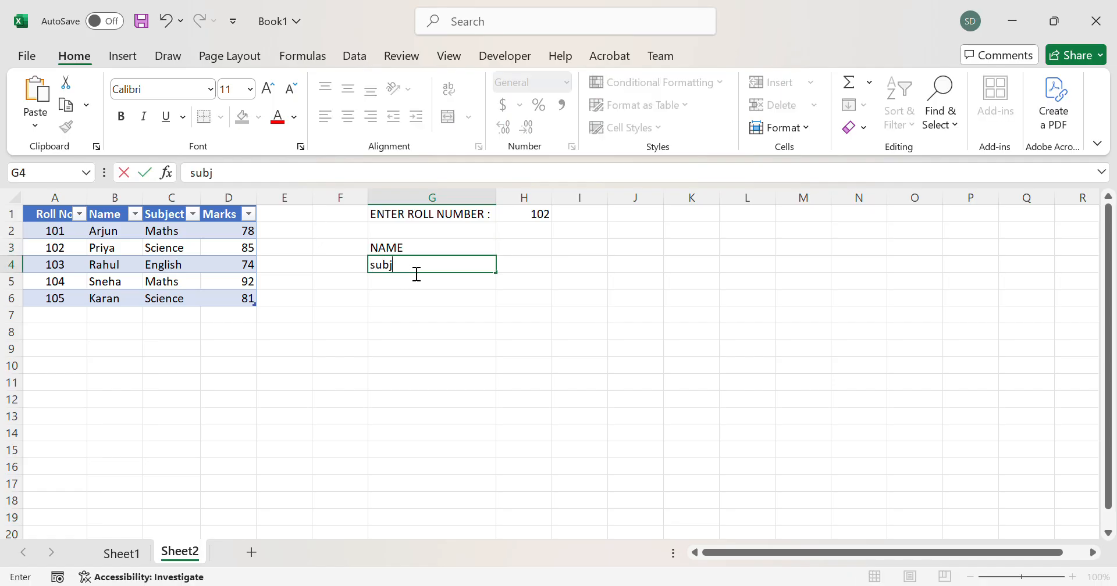
text(ect)
key(BackSpace)
key(BackSpace)
key(BackSpace)
key(BackSpace)
key(BackSpace)
key(BackSpace)
key(BackSpace)
text(SUBJECT)
click(400, 283)
text(MAR)
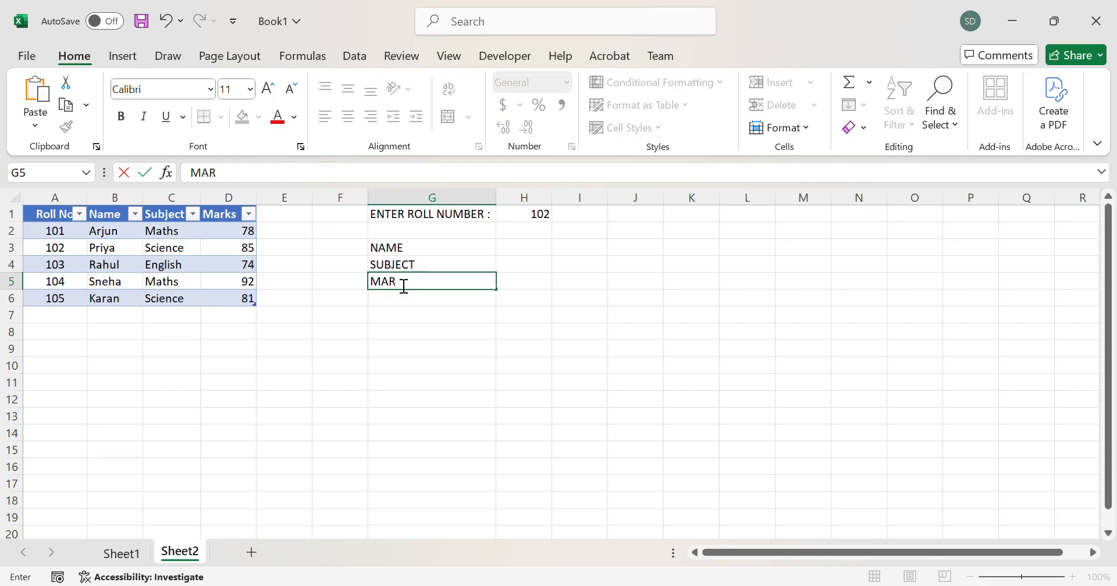
text(KS)
click(537, 250)
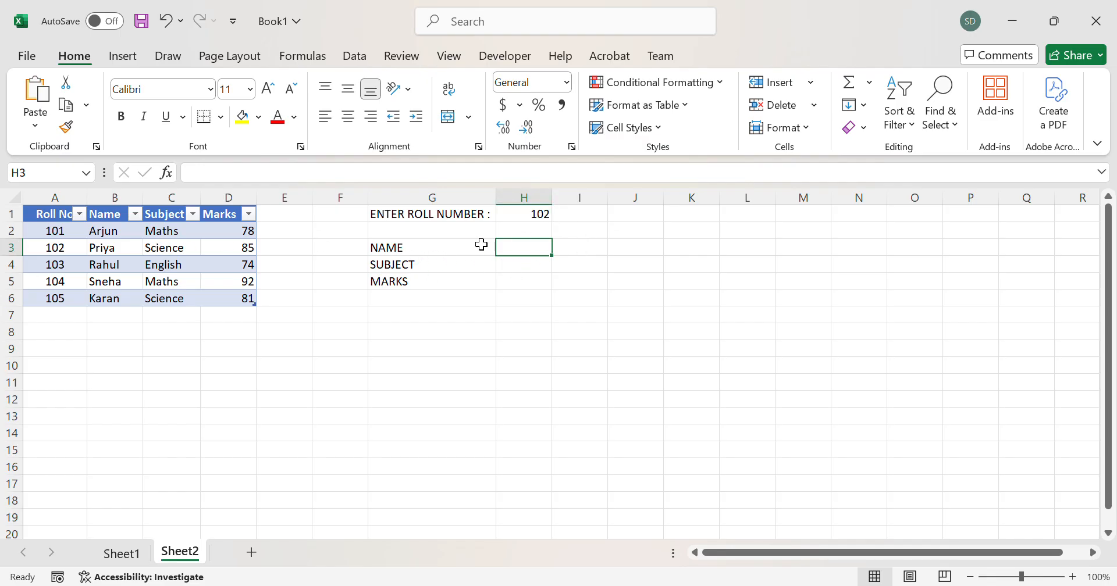
click(448, 265)
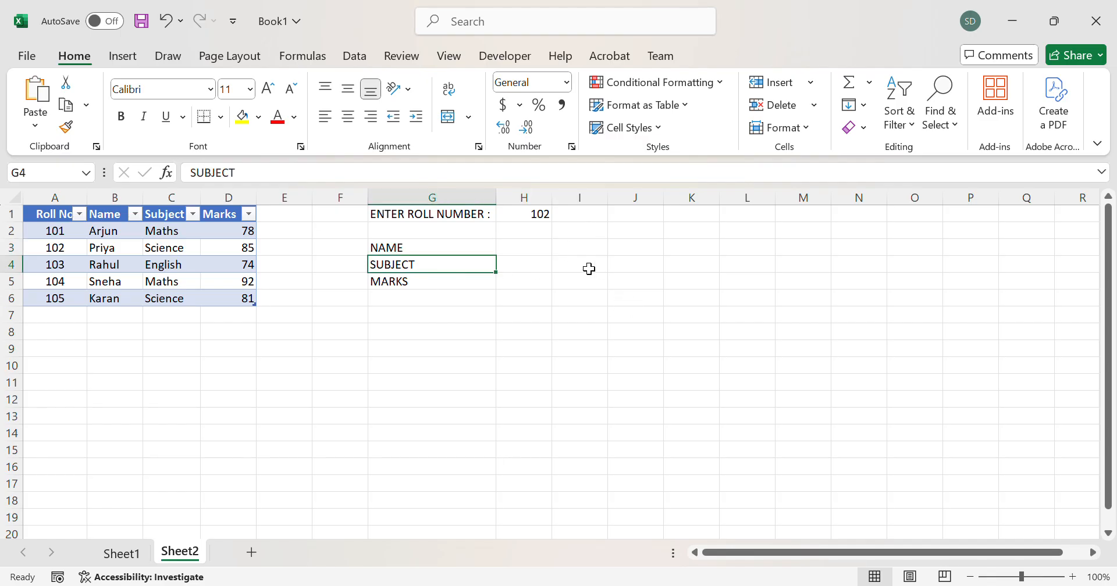
click(543, 269)
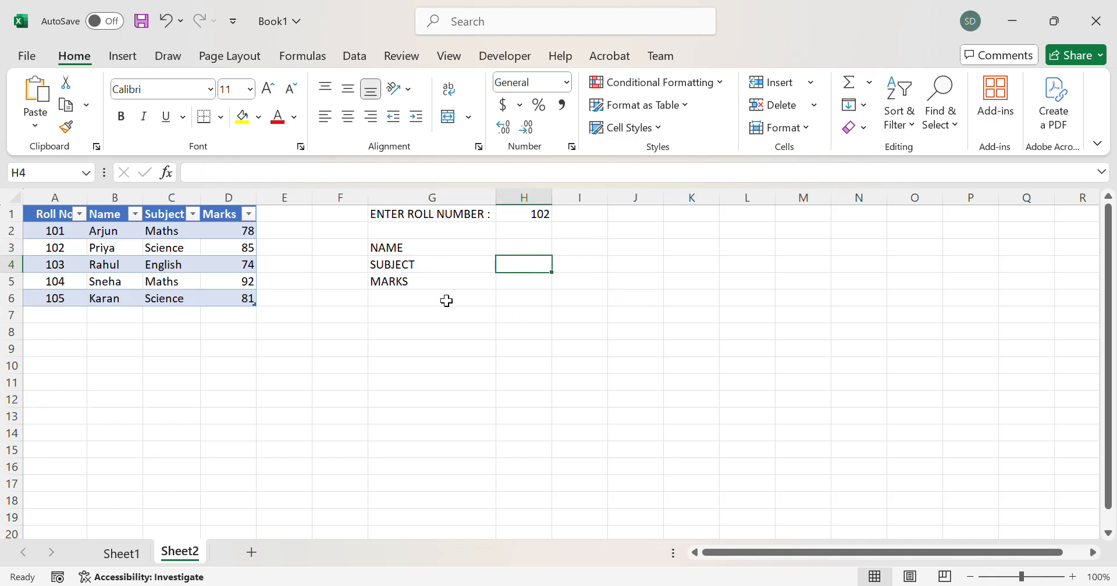
click(448, 281)
click(538, 286)
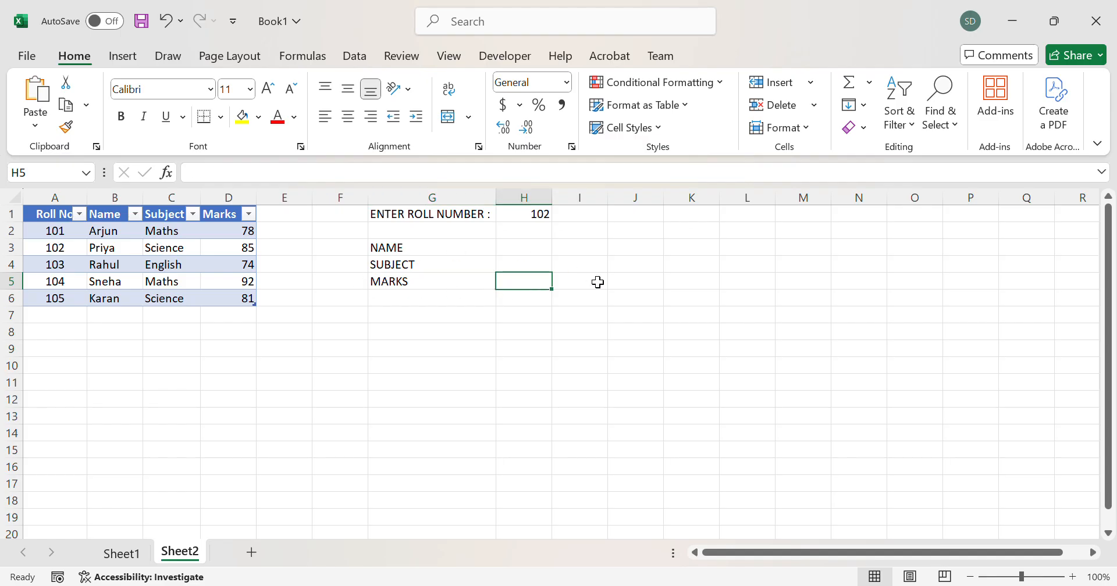
Enter =VLOOKUP(H1,Table2[#All],2,0) in H3 to return the student's name for the roll number.
click(519, 252)
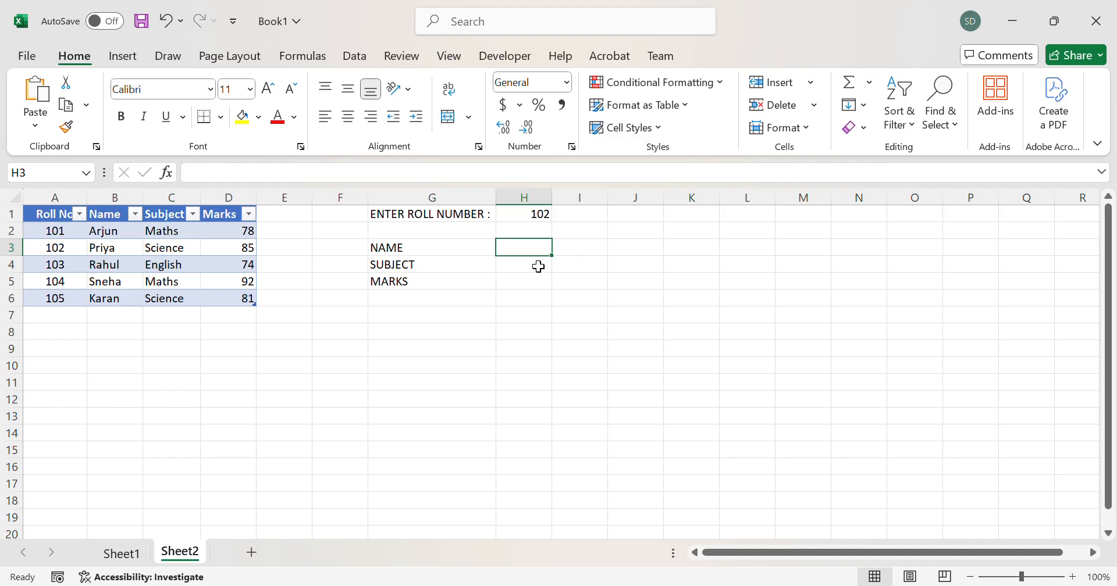
text(=VLOOKUP()
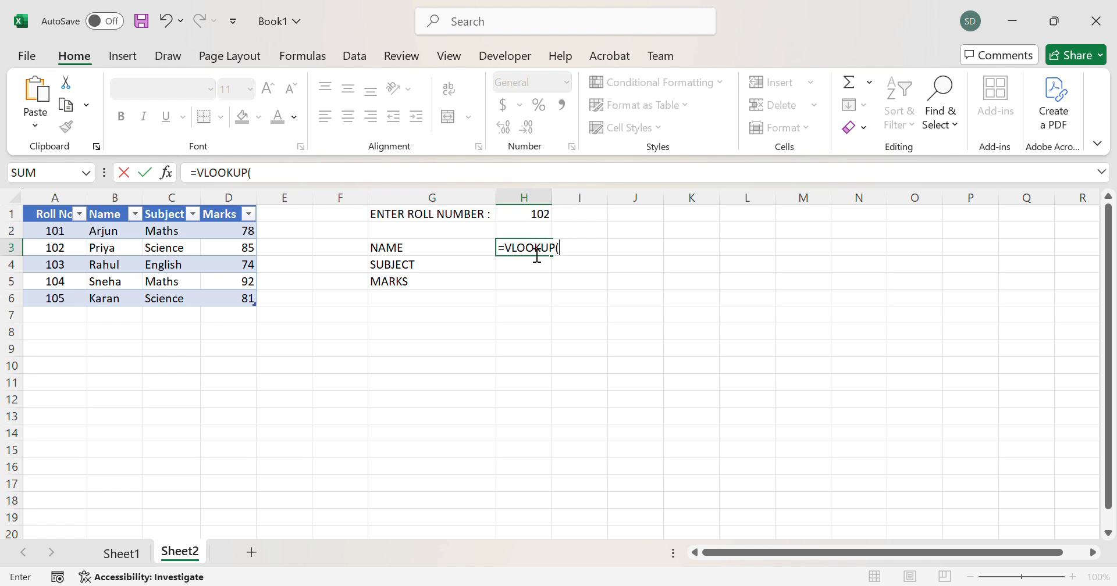
click(542, 218)
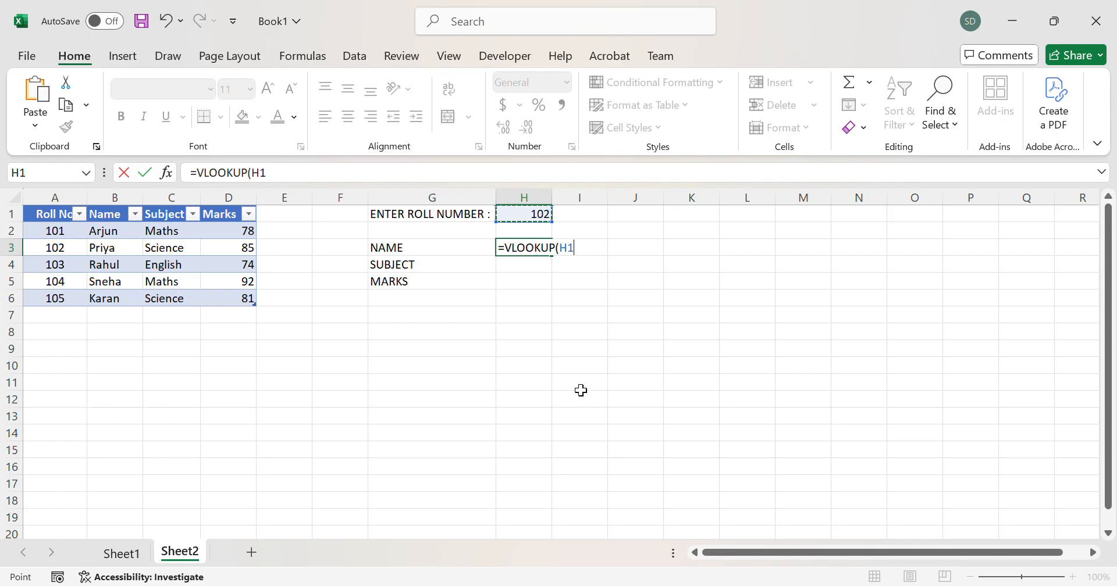
text(,)
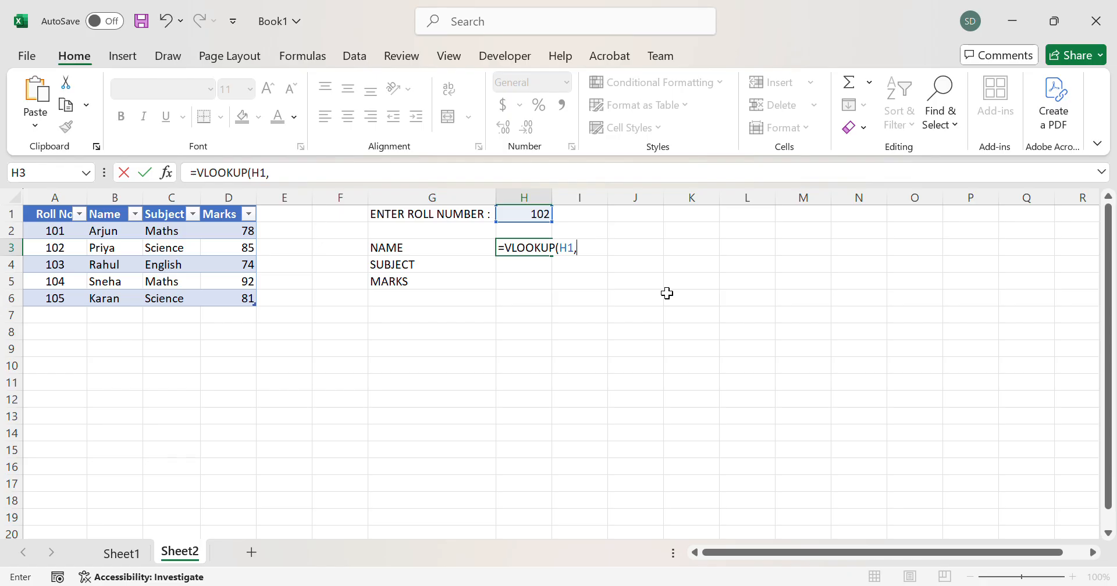
click(60, 219)
drag(61, 218, 237, 309)
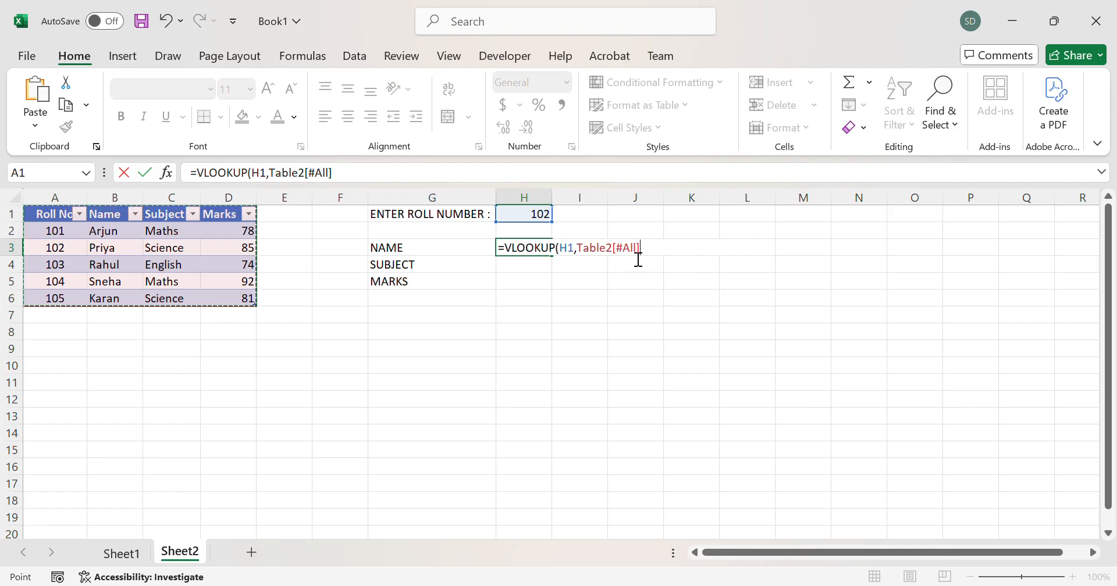
text(,)
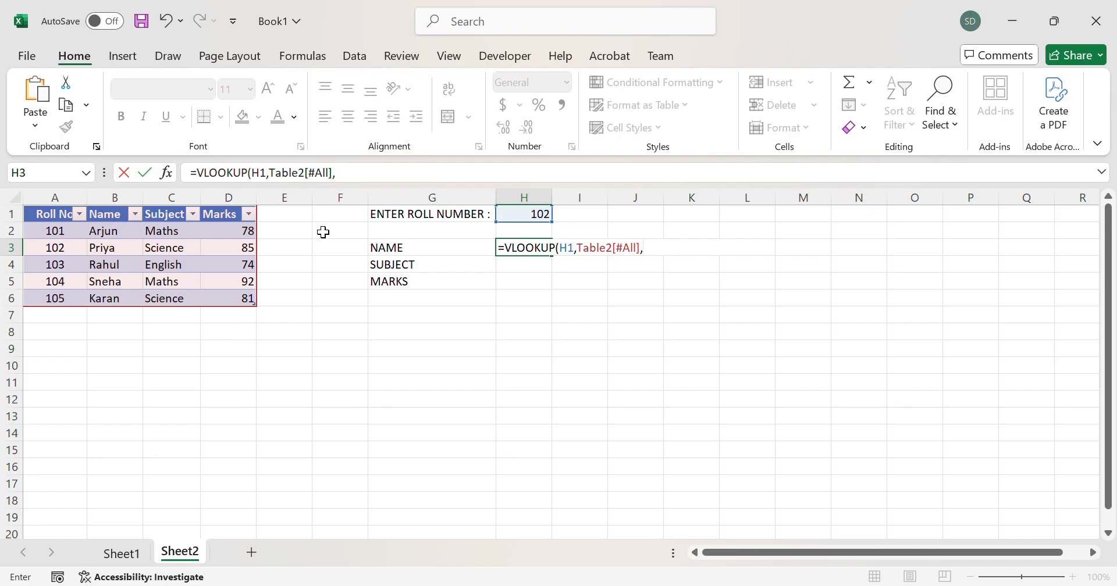
text(2,0)
key(Return)
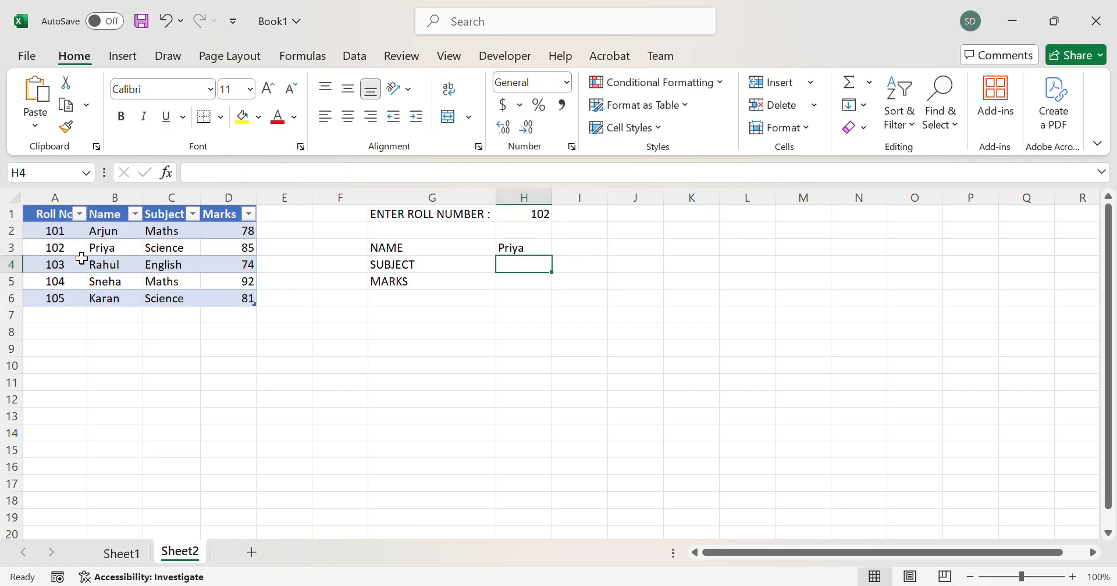
click(11, 248)
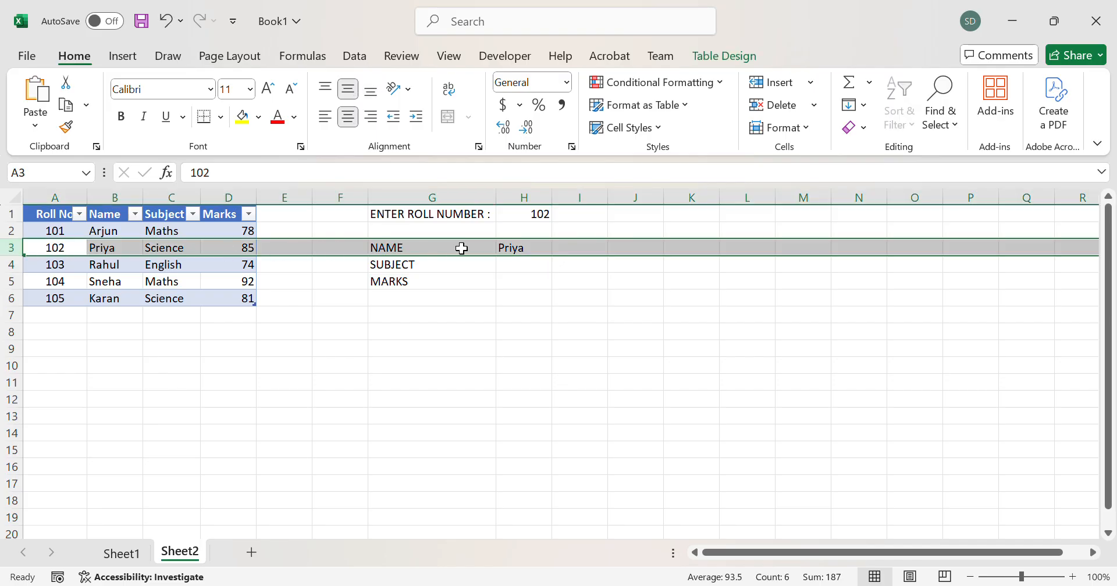
Enter =VLOOKUP(H1,Table2[#All],3,0) in H4 to return the student's subject.
click(528, 268)
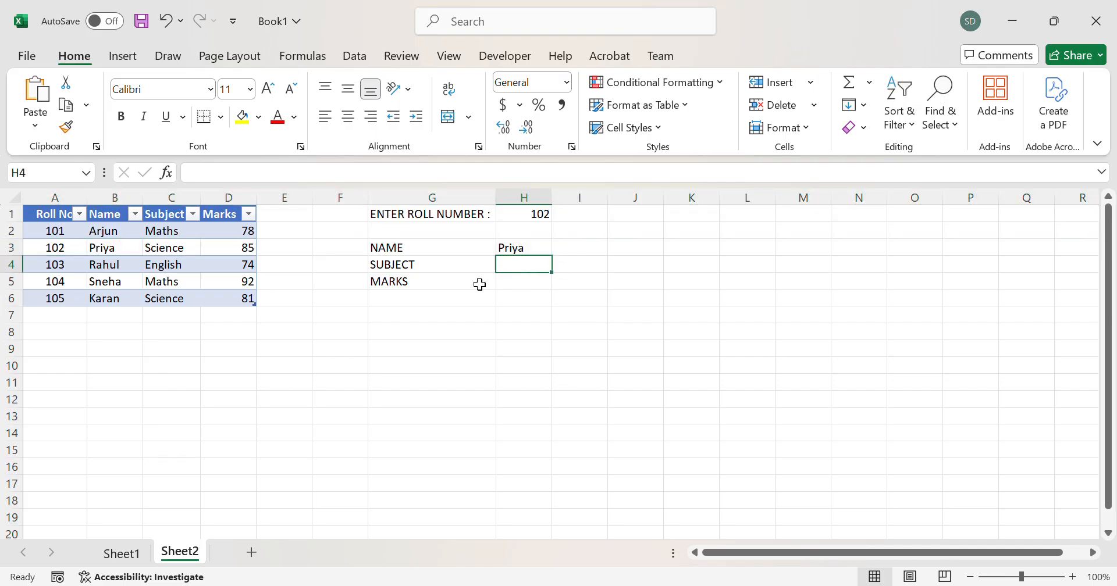
double_click(536, 270)
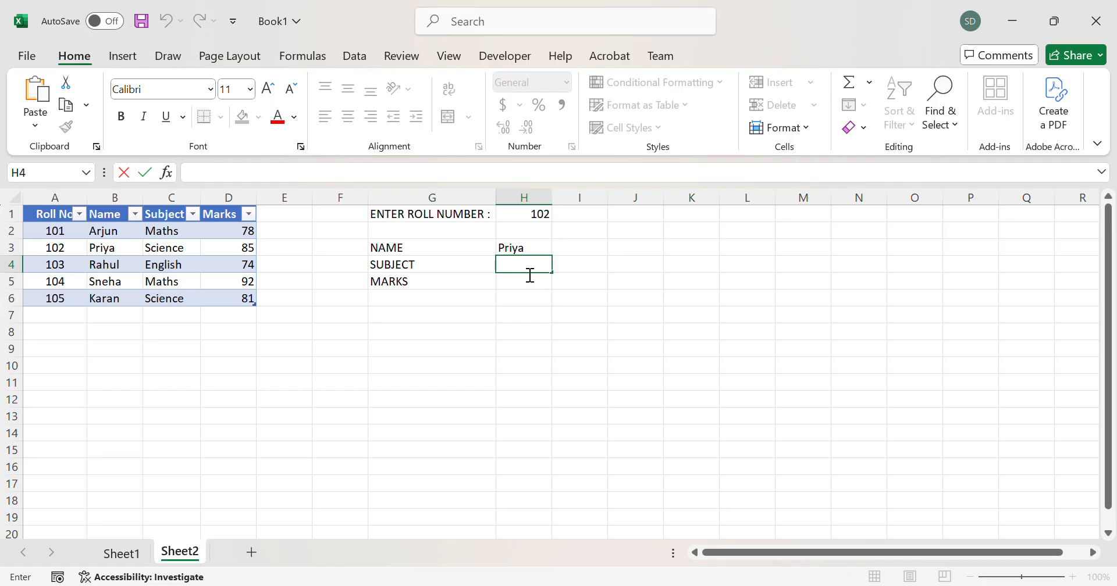
text(=LOOKUP)
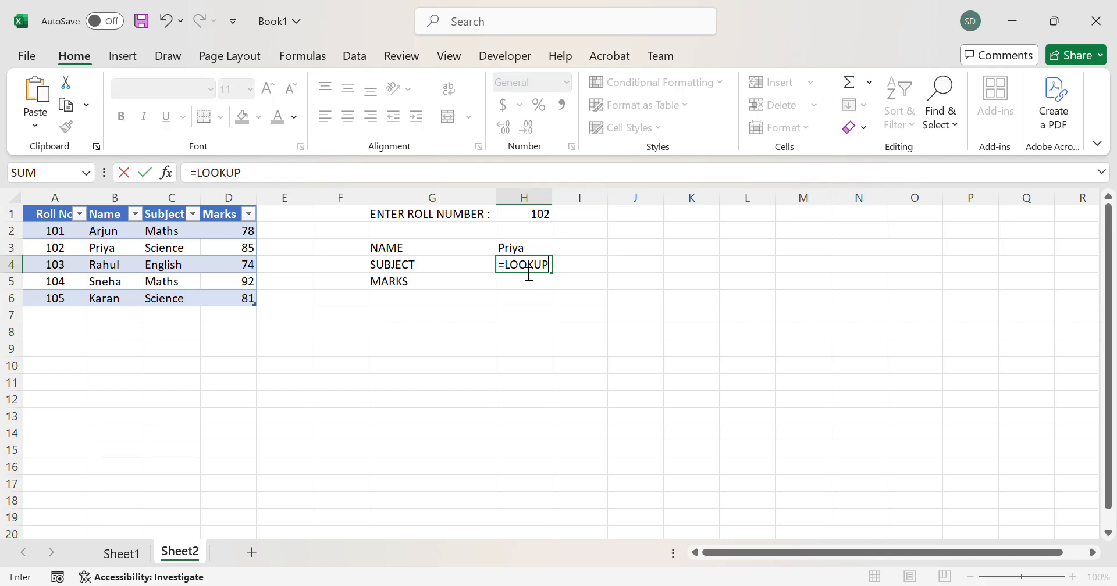
key(BackSpace)
key(BackSpace)
key(BackSpace)
key(BackSpace)
text(VLOOKUP)
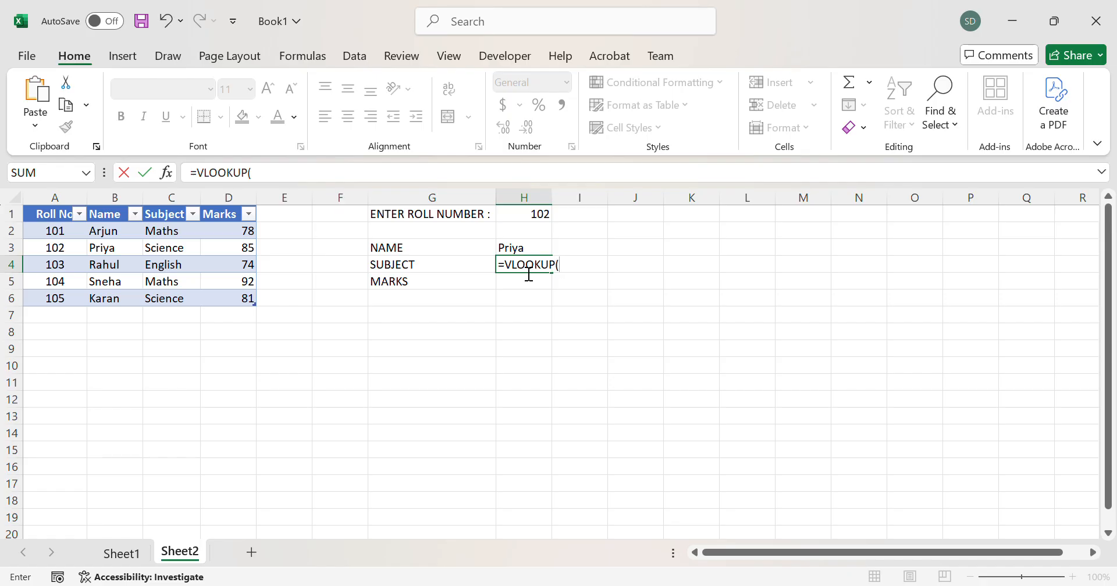
click(545, 217)
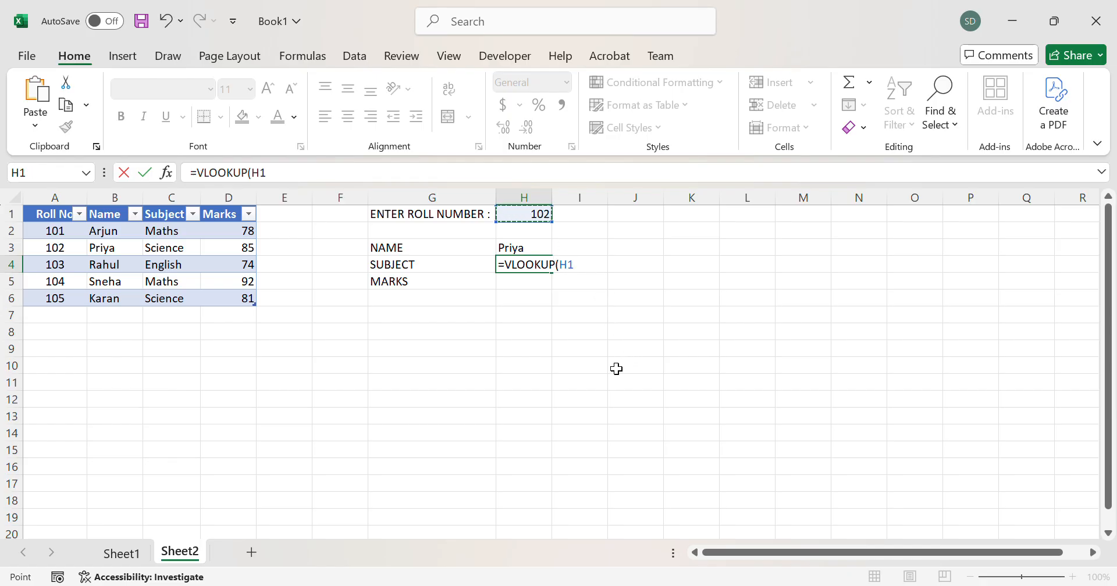
text(,)
drag(49, 219, 254, 300)
text(,)
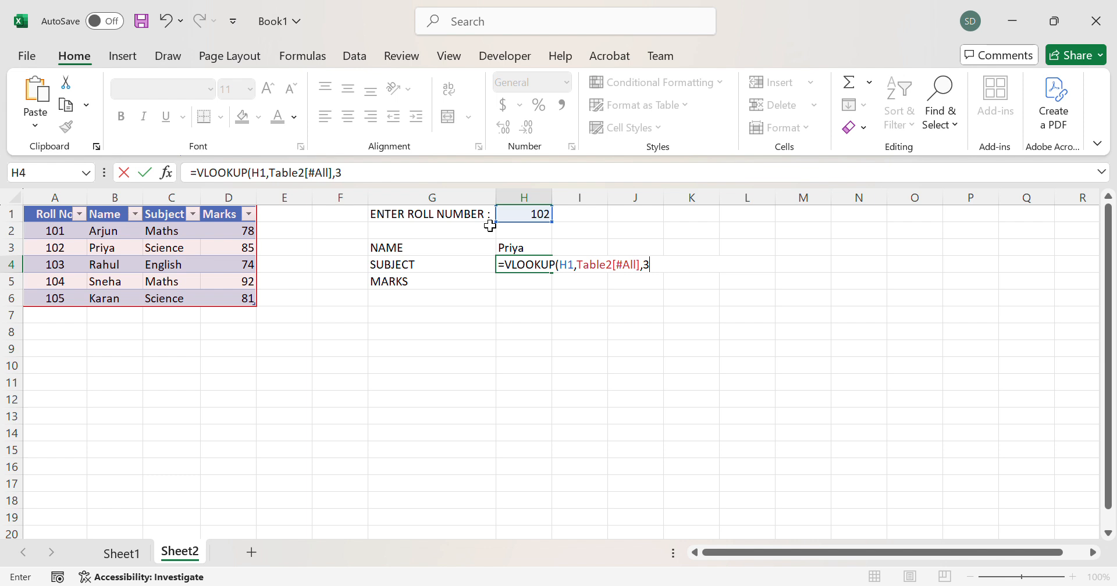
text(3,0))
key(Return)
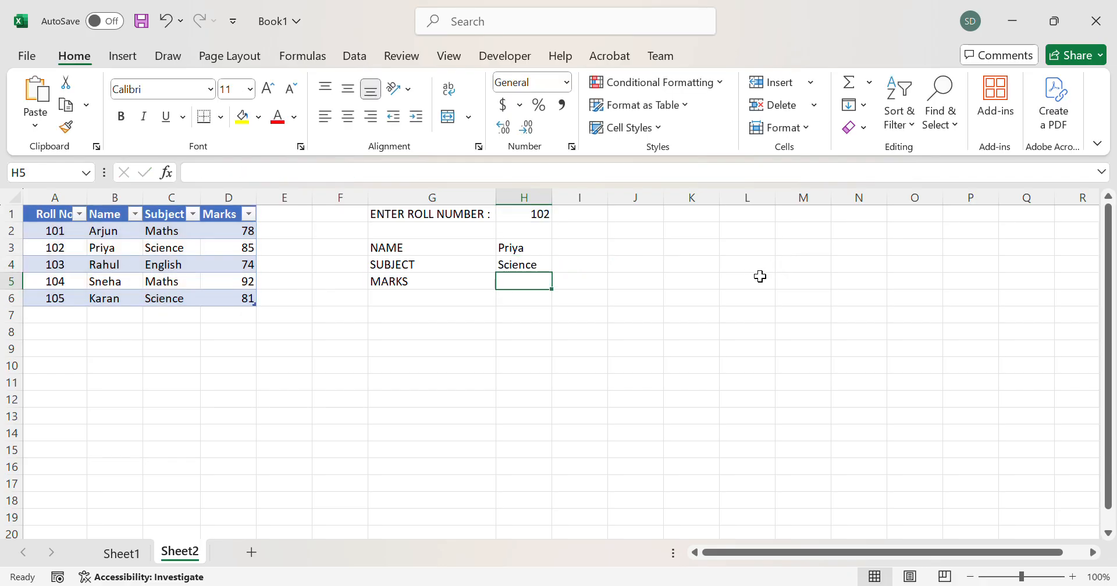
click(10, 247)
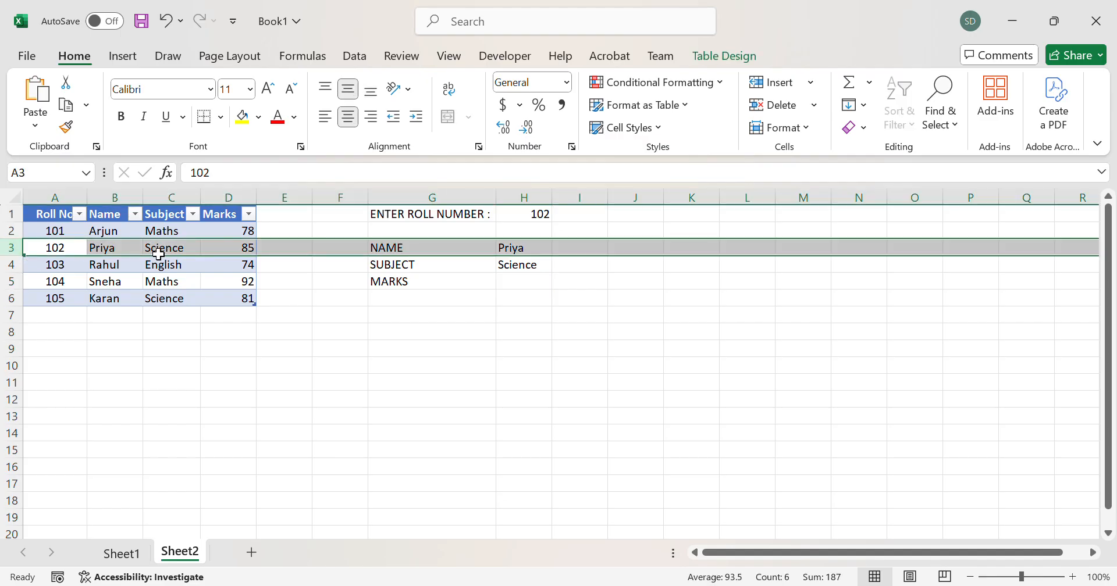
Enter =VLOOKUP(H1,Table2[#All],4,0) in H5 to return the student's marks.
click(543, 282)
double_click(547, 285)
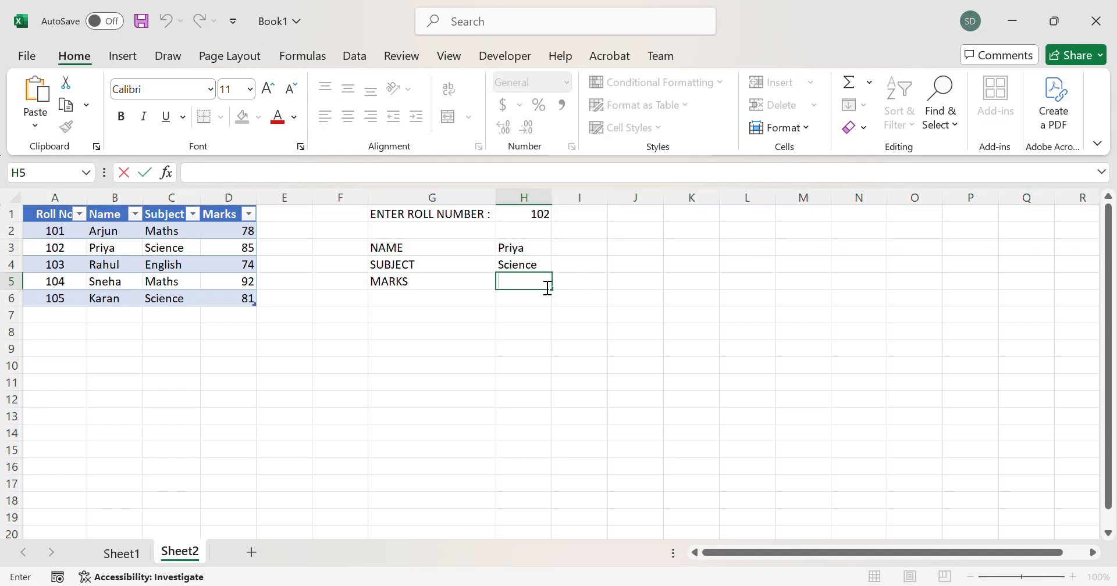
text(=V)
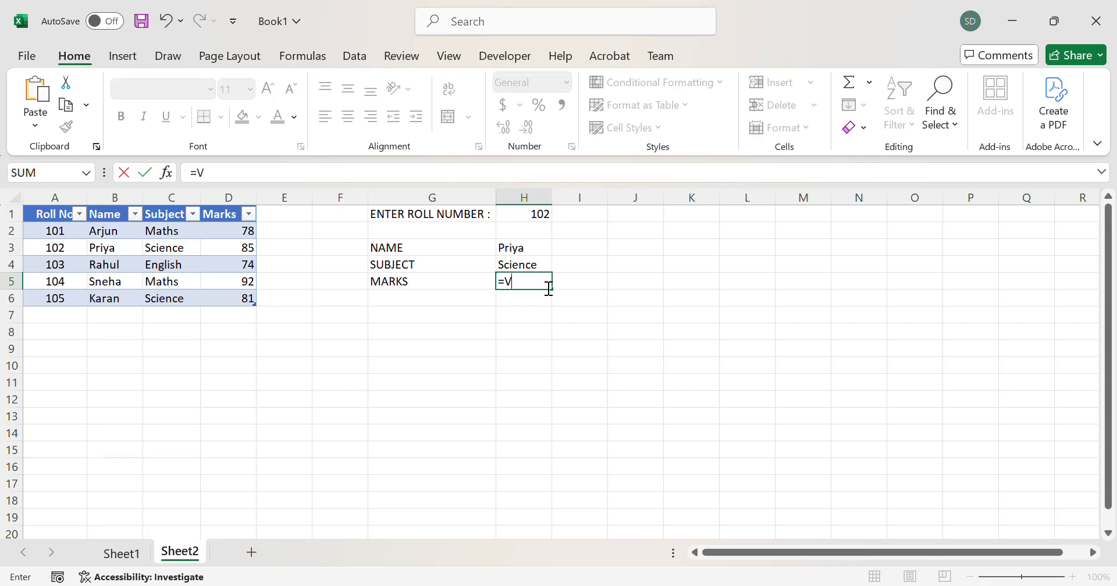
text(LOOKUP()
click(518, 223)
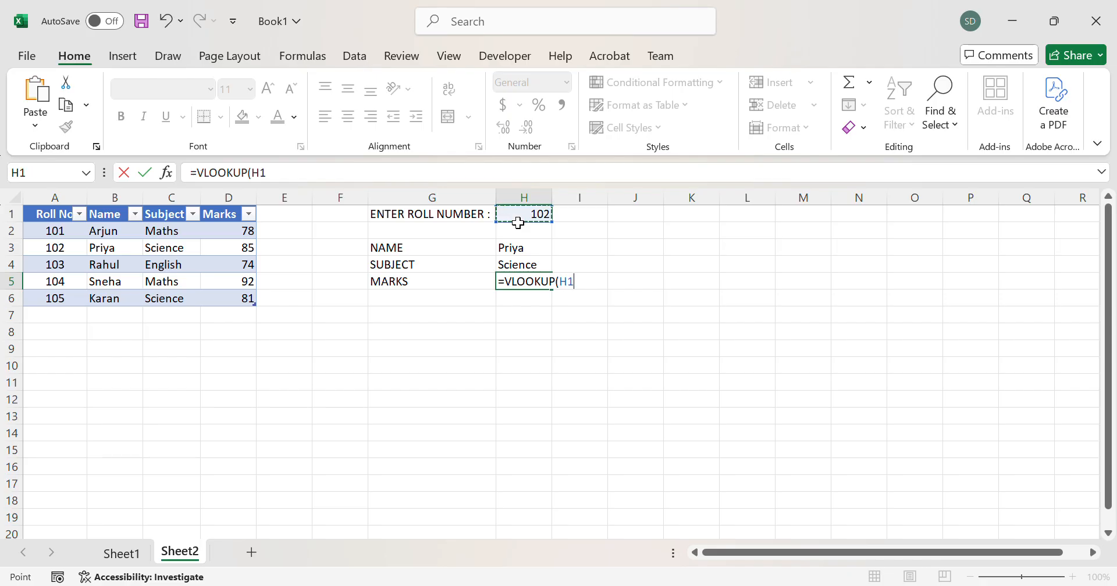
text(,)
click(62, 211)
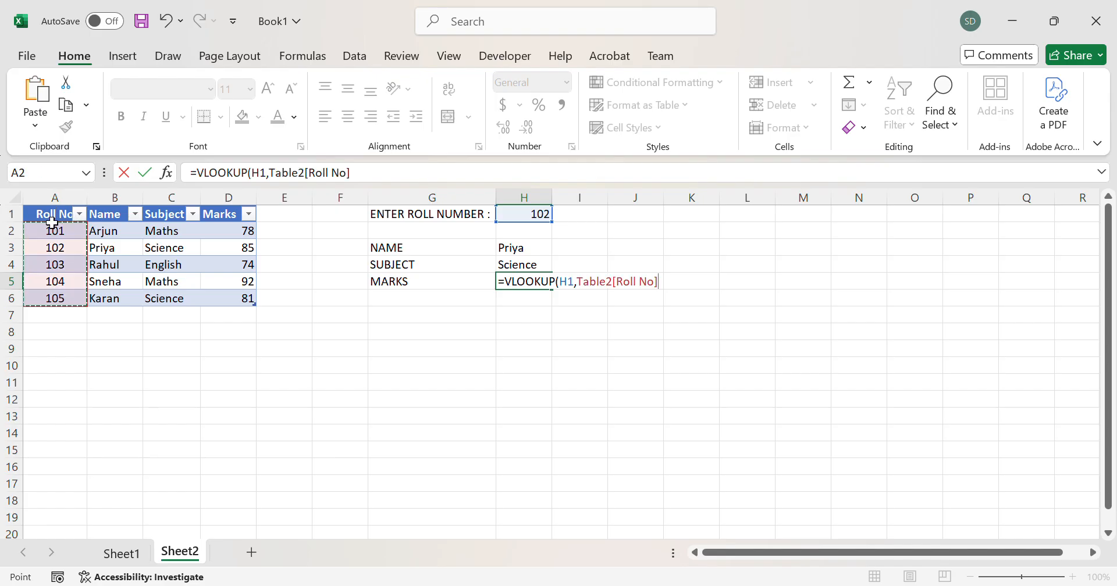
drag(53, 219, 233, 298)
text(,)
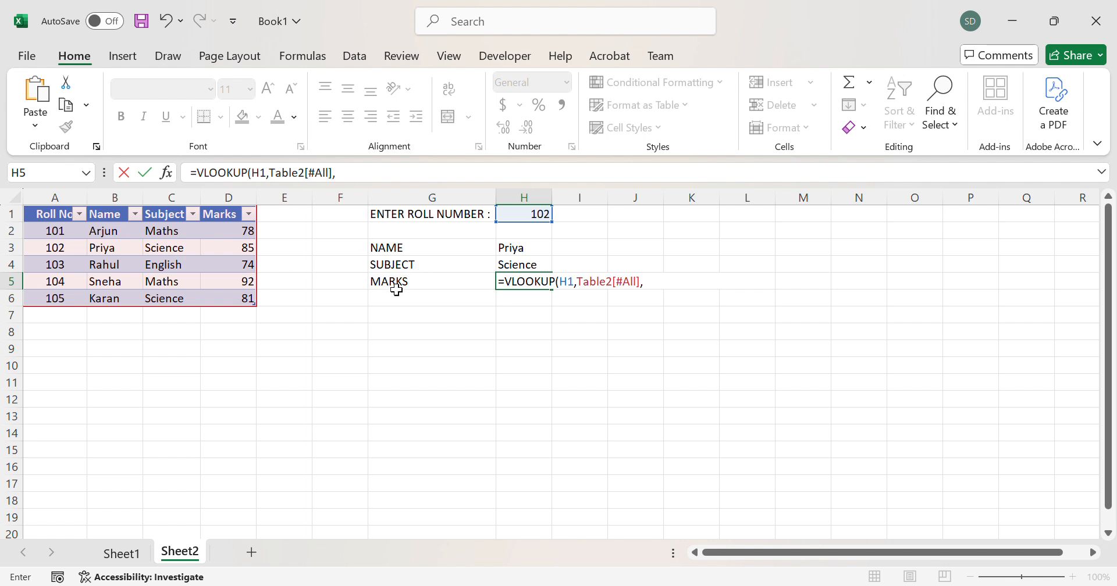
text(4,0)
key(Return)
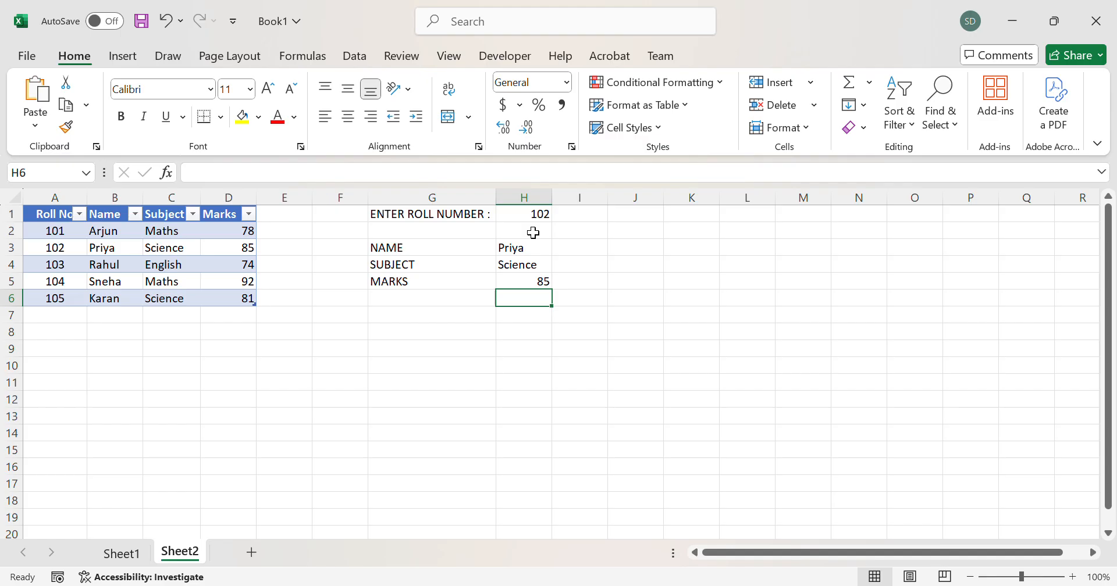
Centre the contents of column H horizontally.
click(529, 198)
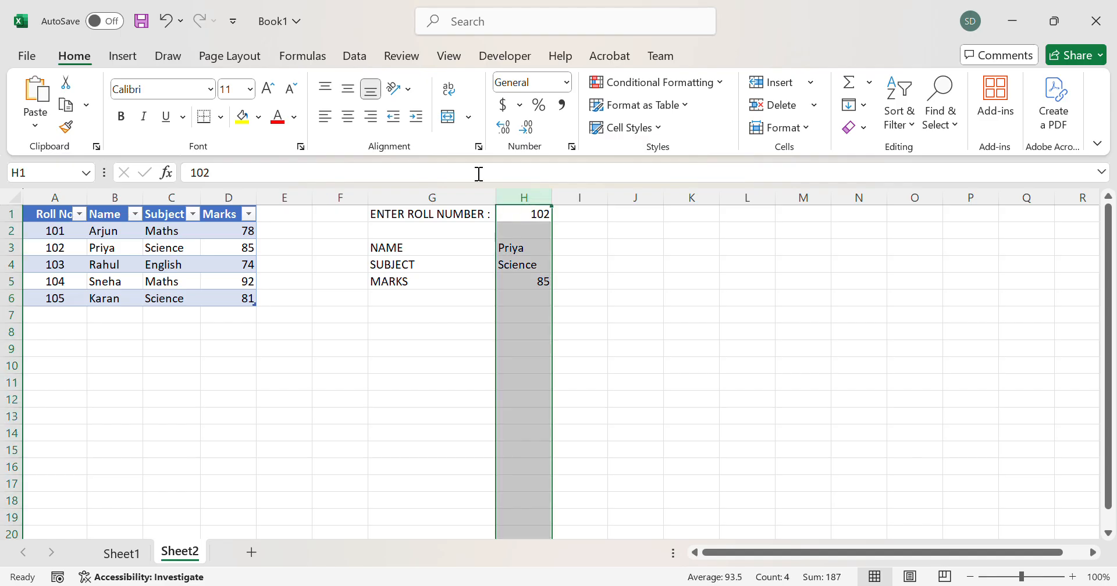
click(348, 117)
click(604, 331)
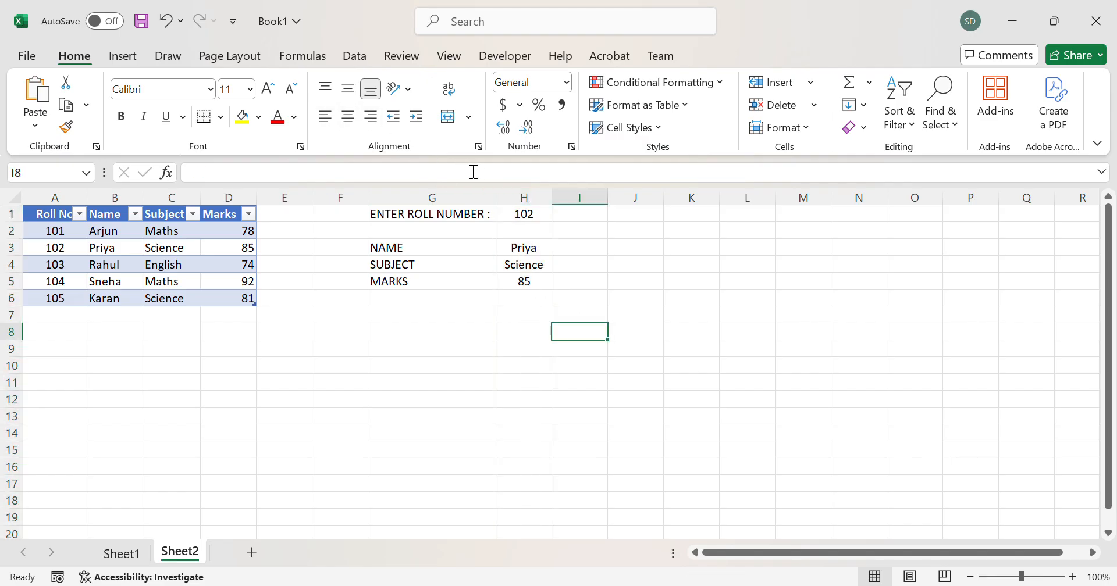
Left-align the contents of column H.
click(523, 198)
click(328, 119)
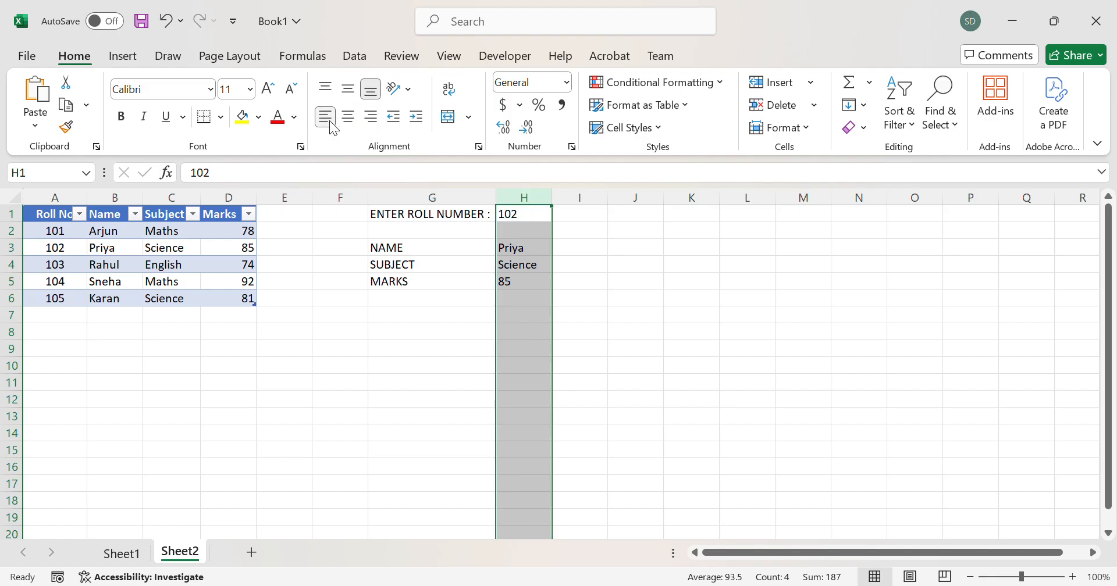
click(328, 322)
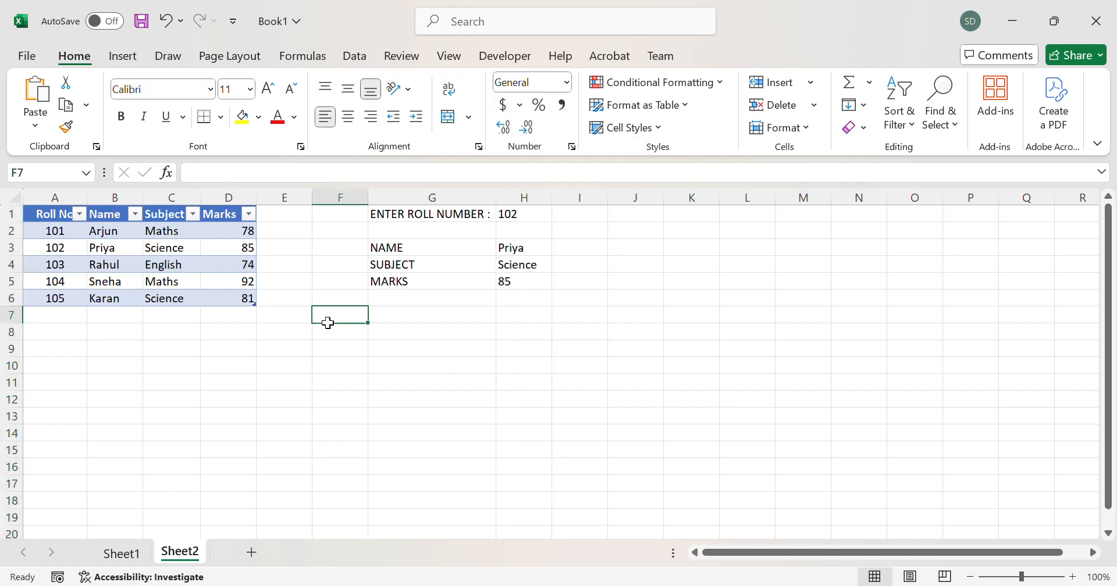
Fill the roll number label cell G1 with gold and the input cell H1 with light green.
click(400, 215)
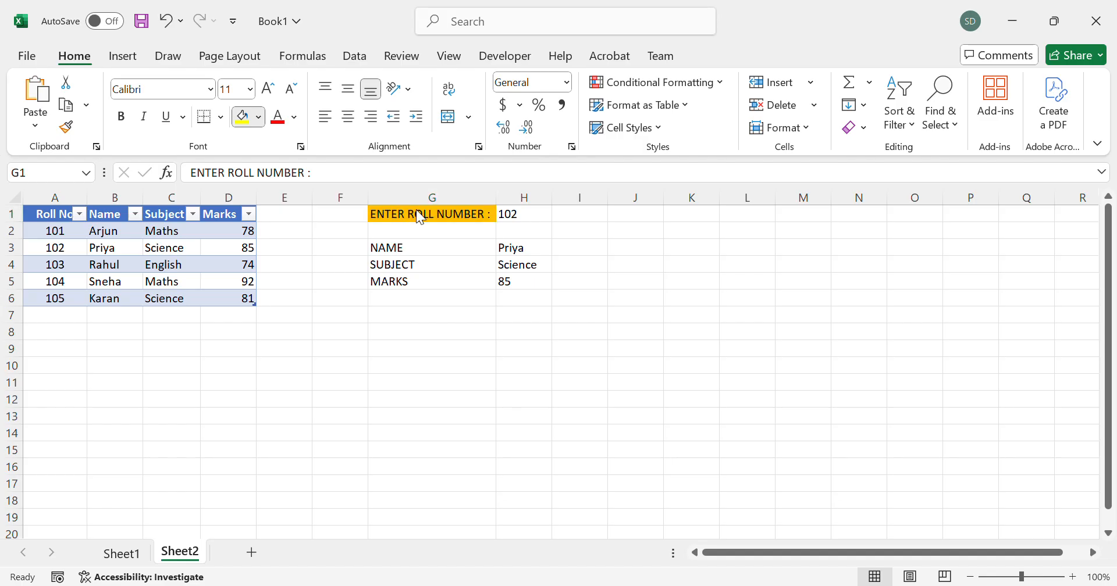
click(525, 217)
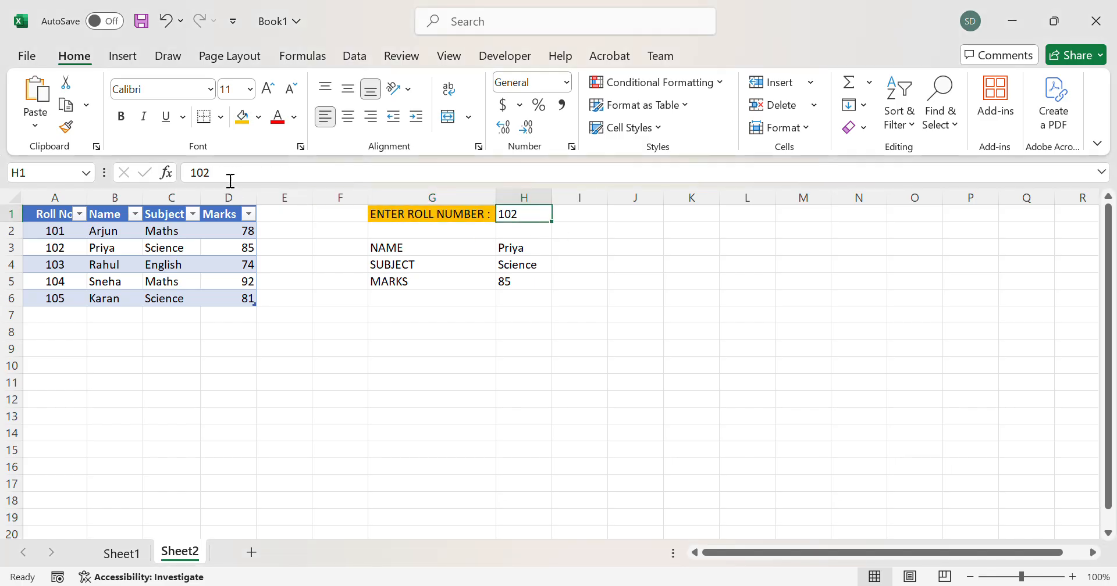
click(258, 121)
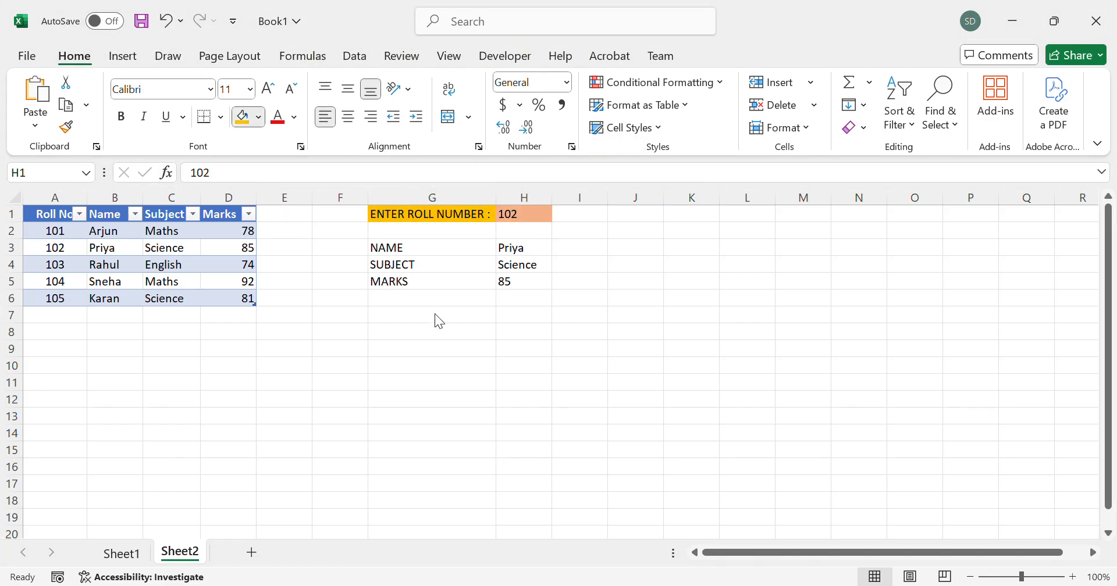
click(465, 244)
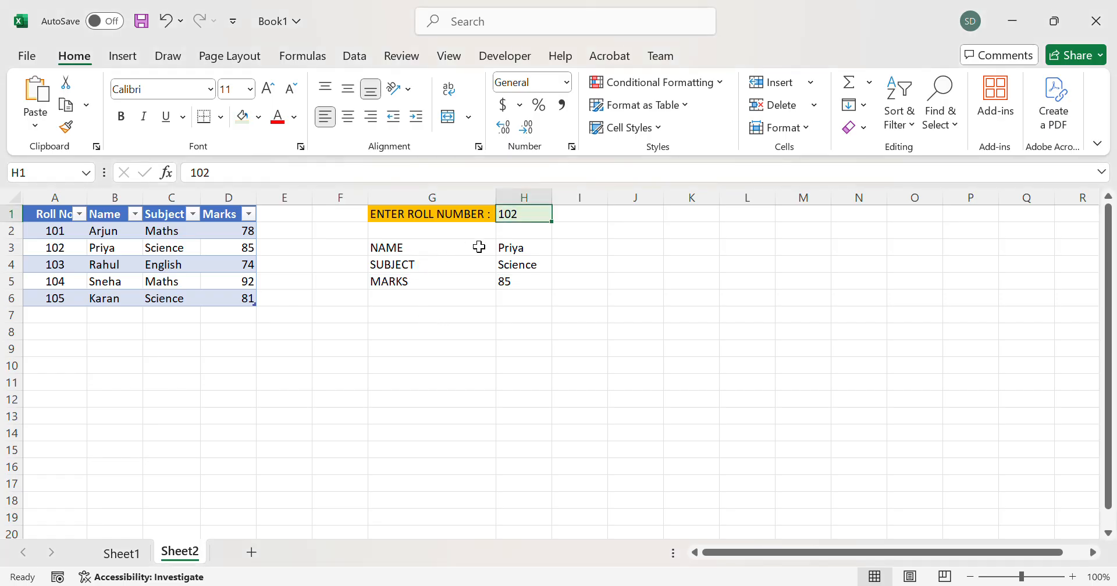
Shade the NAME, SUBJECT and MARKS labels in G3:G5 light green, leaving the empty cell G6 without fill.
drag(402, 251, 460, 297)
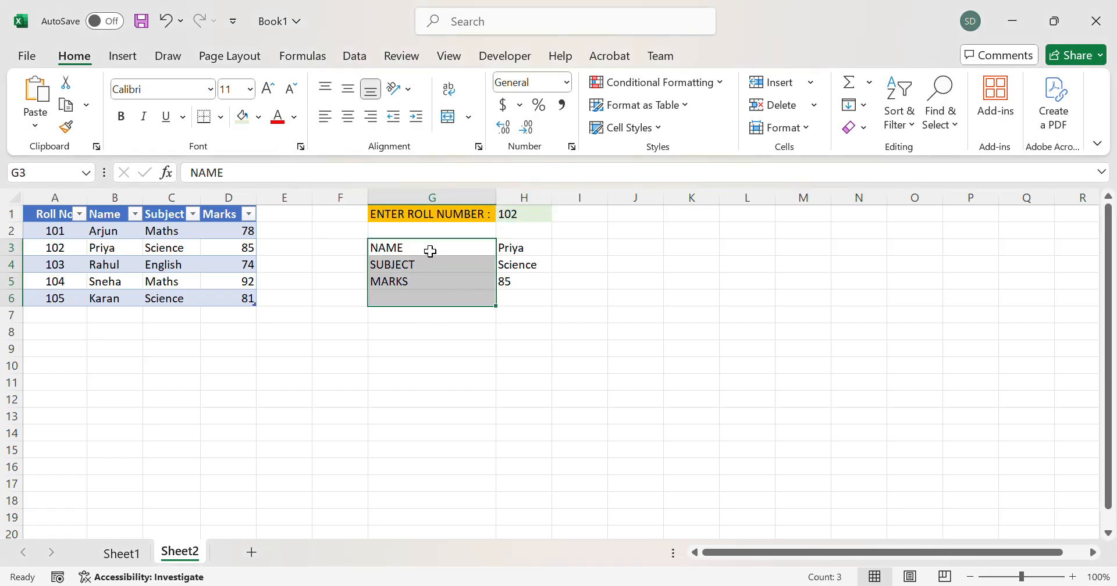
click(243, 117)
click(519, 278)
click(448, 302)
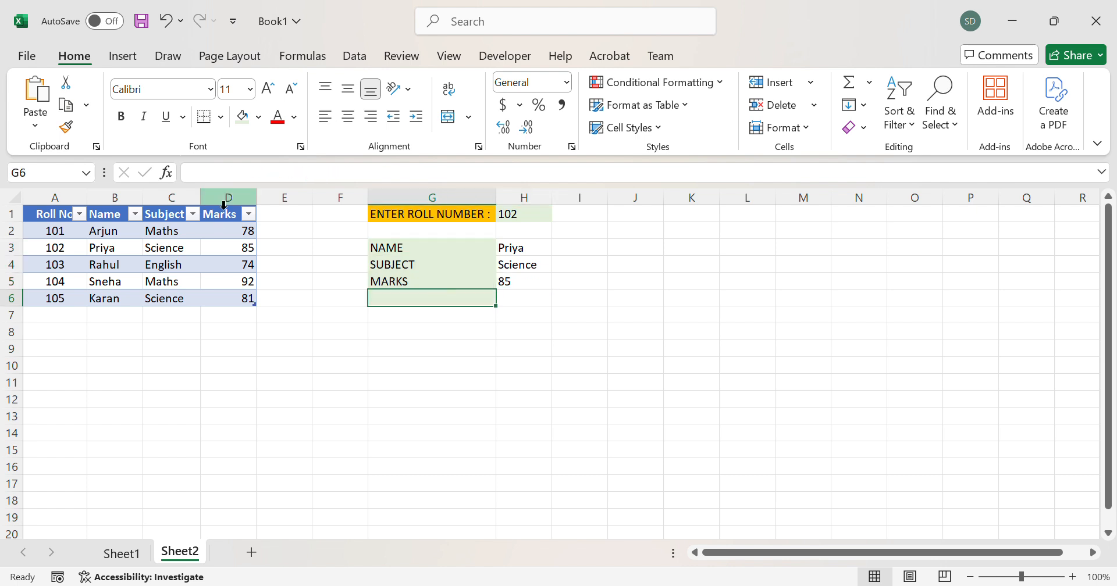
click(257, 120)
click(271, 411)
Fill the lookup result cells H3:H5 with light gold.
drag(524, 247, 526, 284)
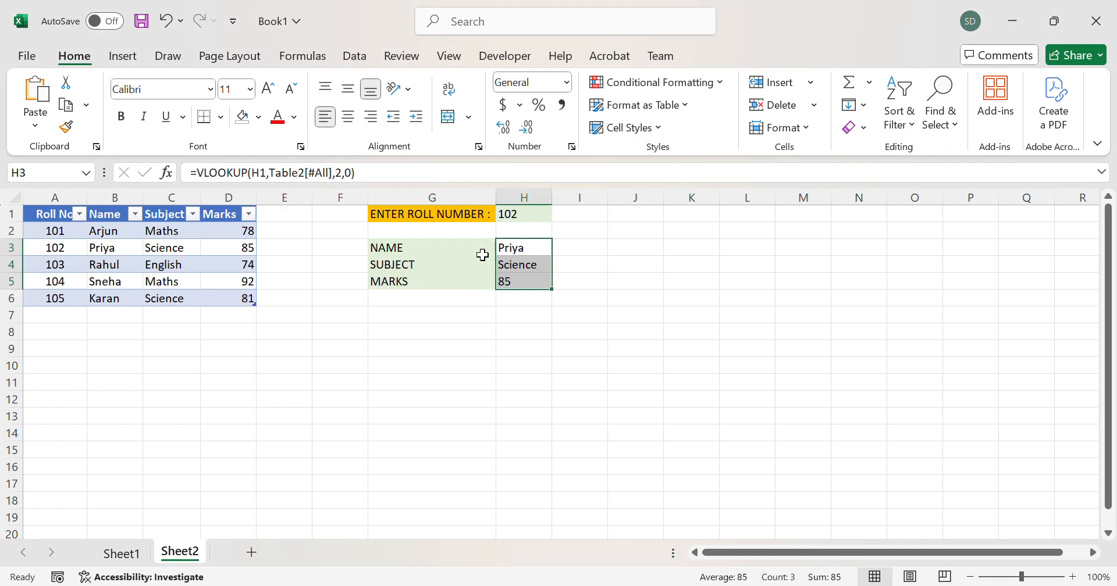
click(257, 120)
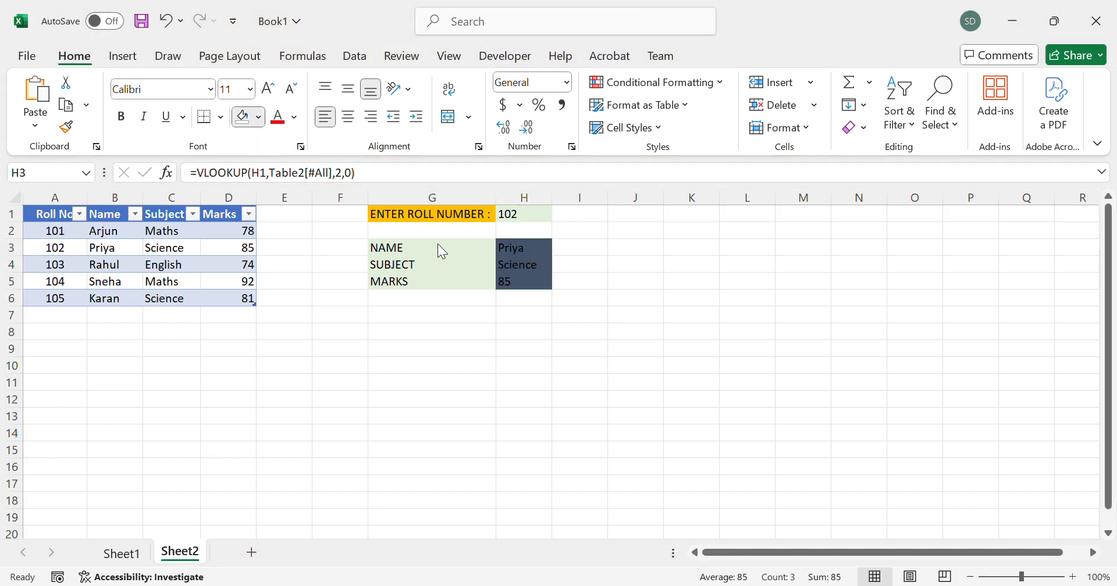
click(413, 248)
click(626, 351)
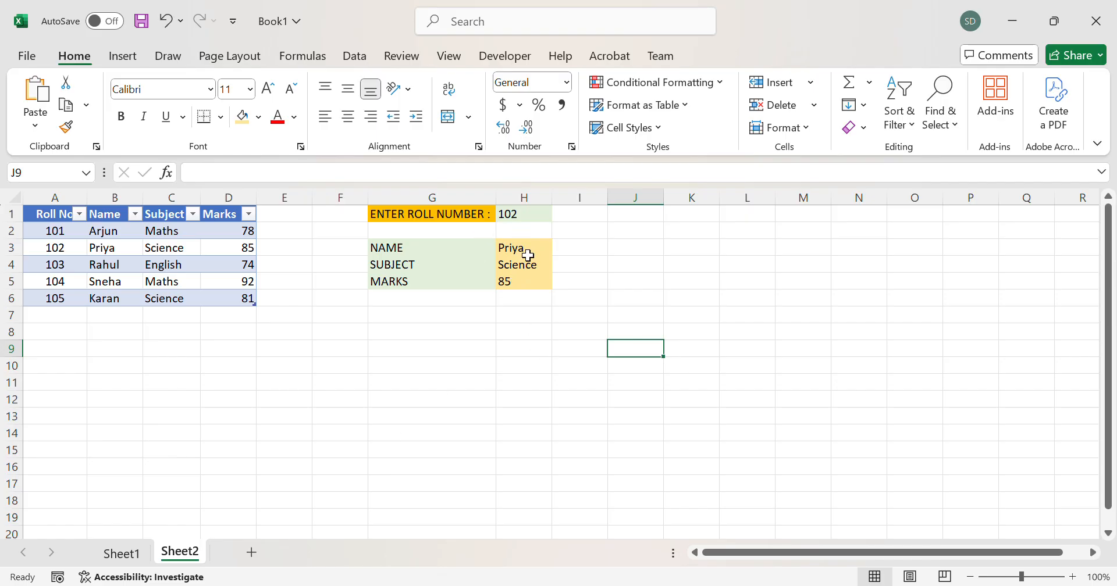
Change the roll number in H1 to 105 to test the lookup formulas.
double_click(534, 220)
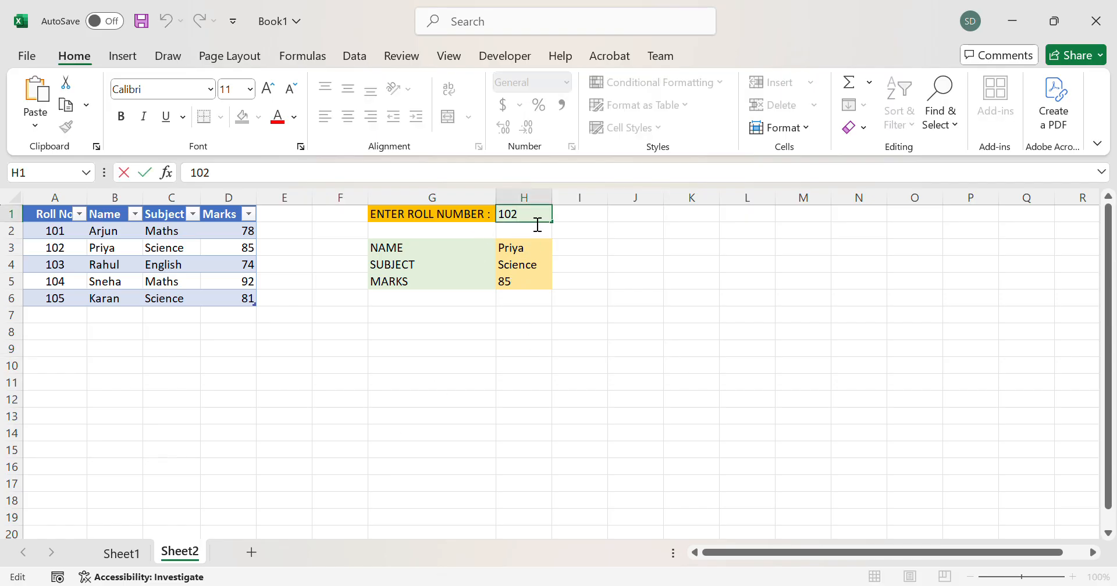
text(5)
key(Return)
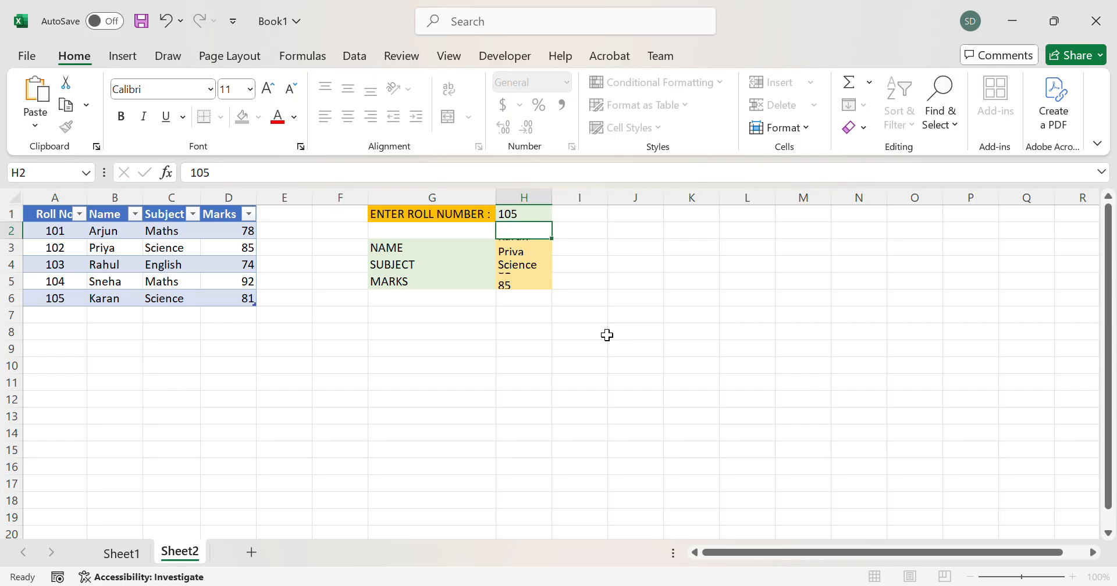